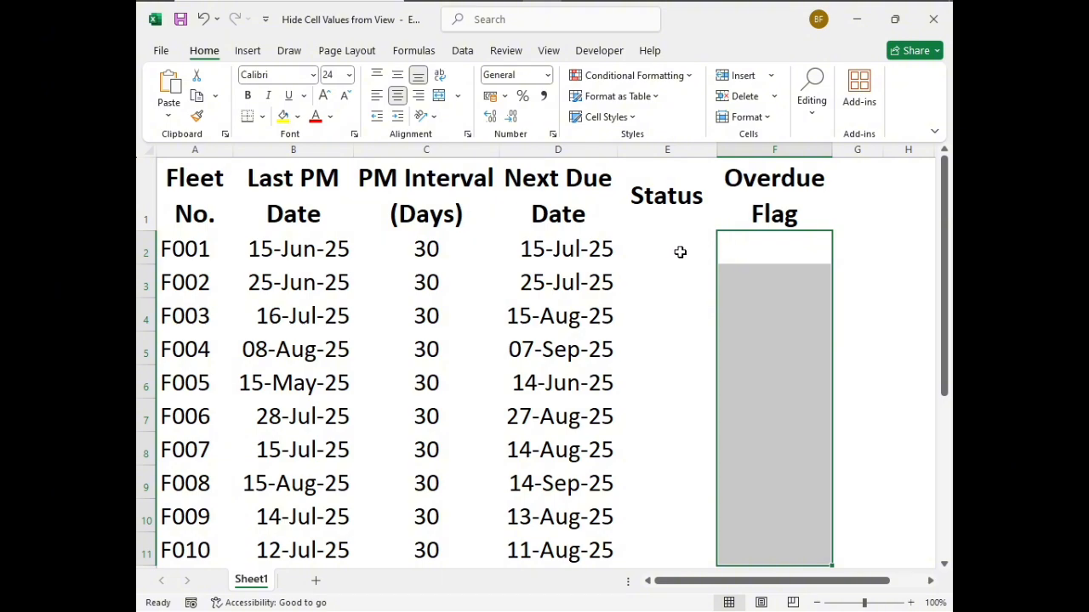
{"action": "left_click", "coordinate": [763, 247]}
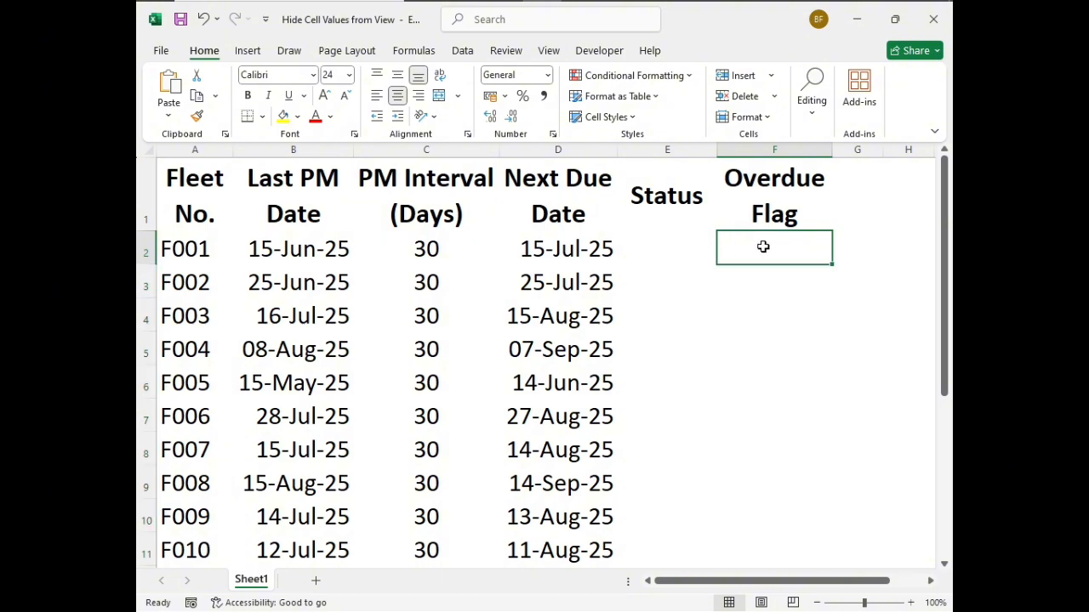
{"action": "left_click", "coordinate": [762, 189]}
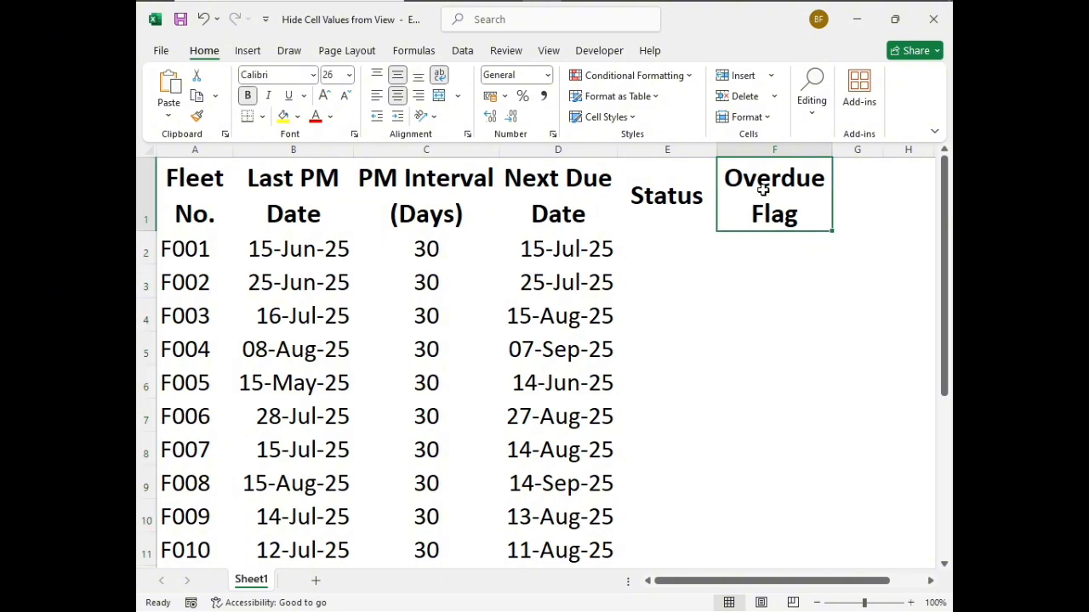
{"action": "left_click", "coordinate": [662, 213]}
{"action": "left_click", "coordinate": [668, 251]}
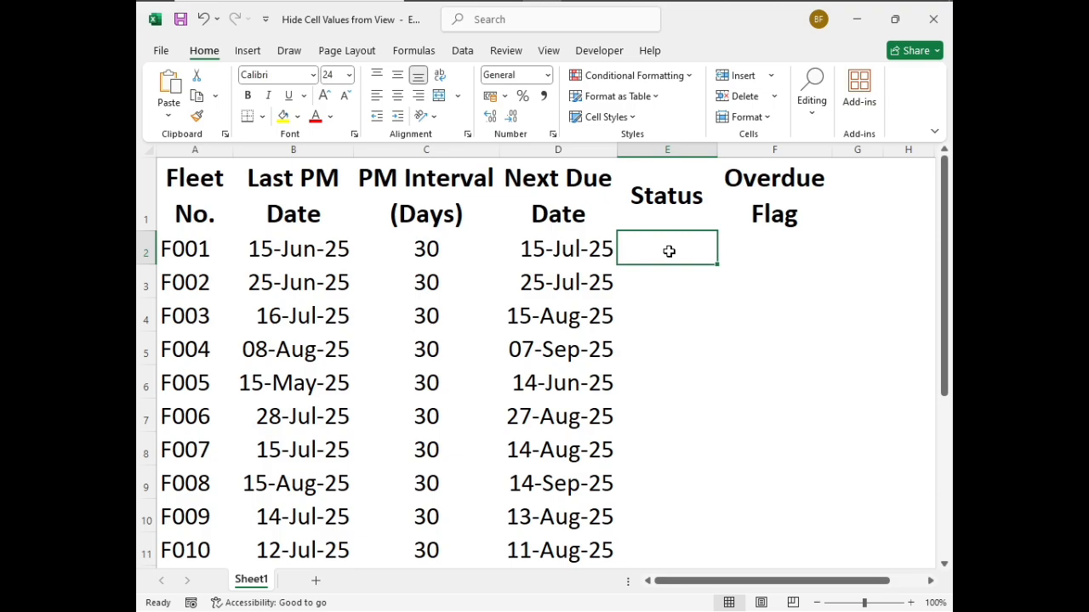
{"action": "left_click", "coordinate": [773, 235]}
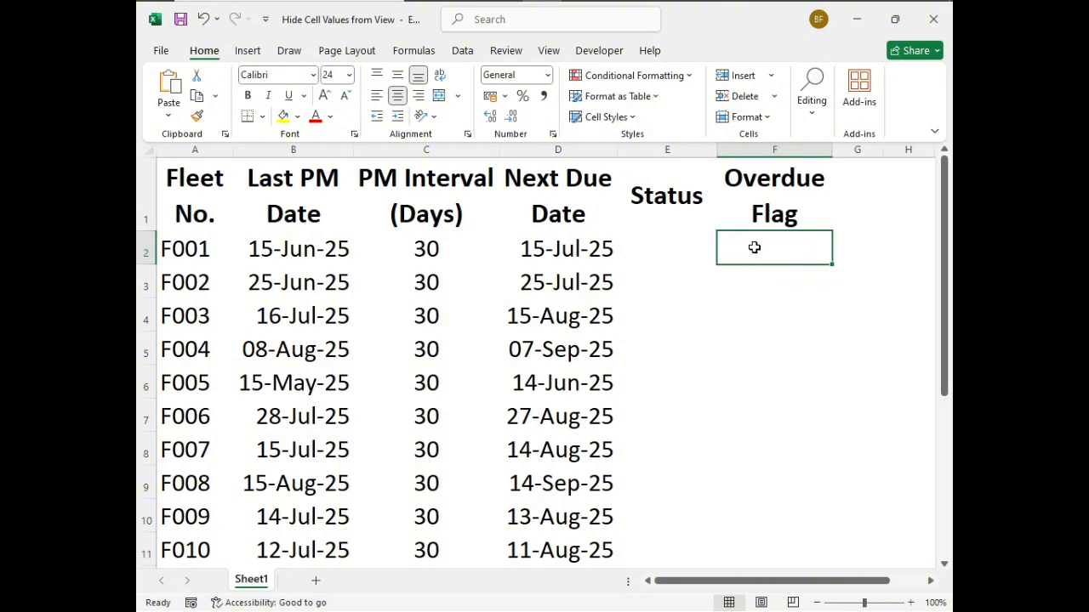
{"action": "left_click_drag", "start_coordinate": [754, 246], "coordinate": [754, 551]}
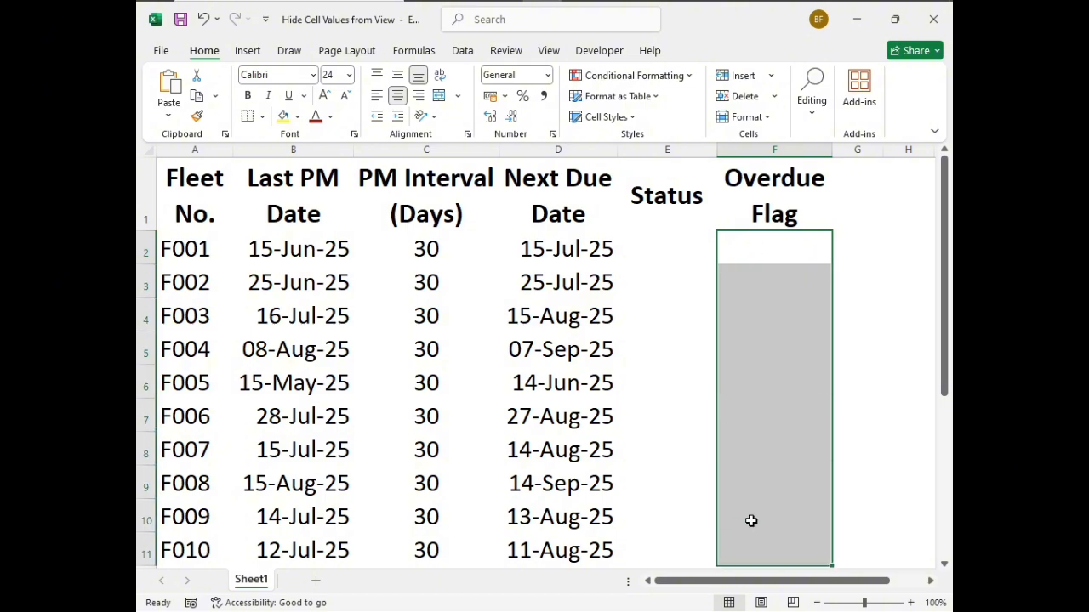
{"action": "left_click", "coordinate": [699, 250]}
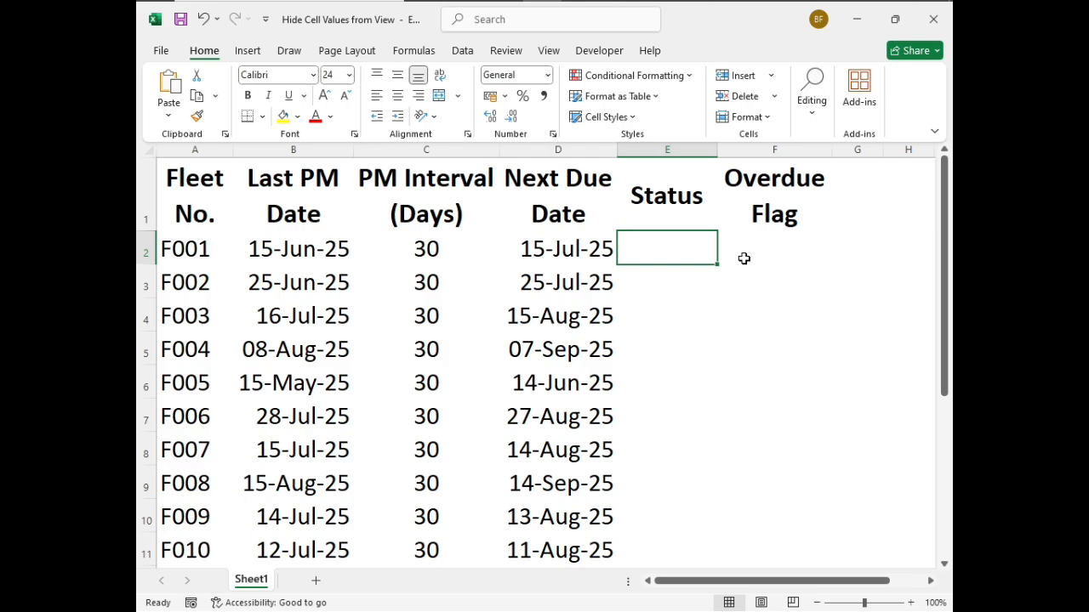
{"action": "left_click", "coordinate": [777, 274]}
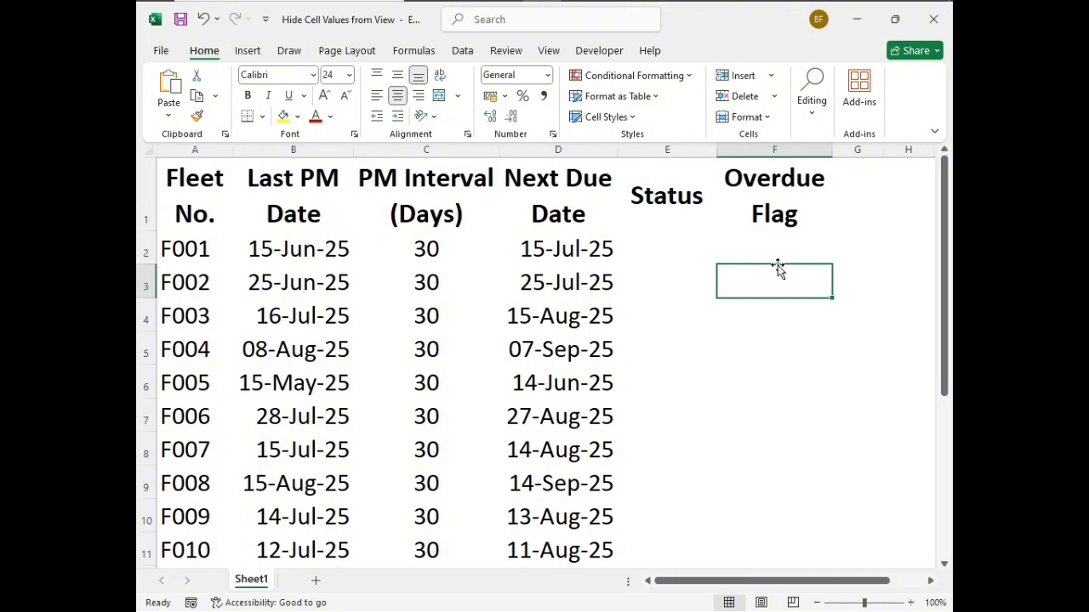
{"action": "left_click", "coordinate": [773, 249]}
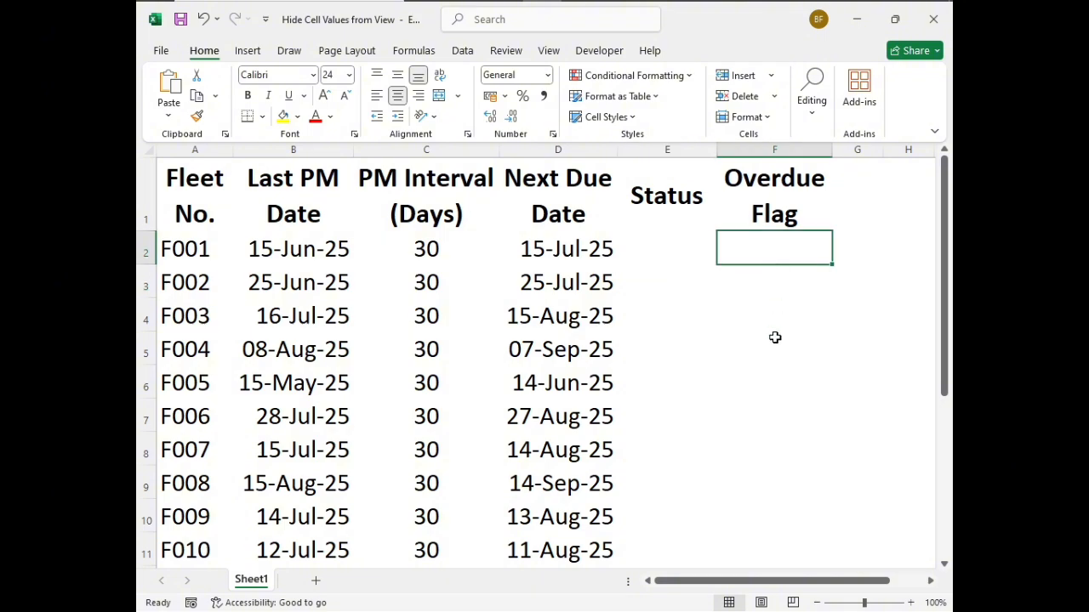
{"action": "left_click", "coordinate": [764, 278]}
{"action": "left_click", "coordinate": [765, 248]}
{"action": "left_click", "coordinate": [677, 251]}
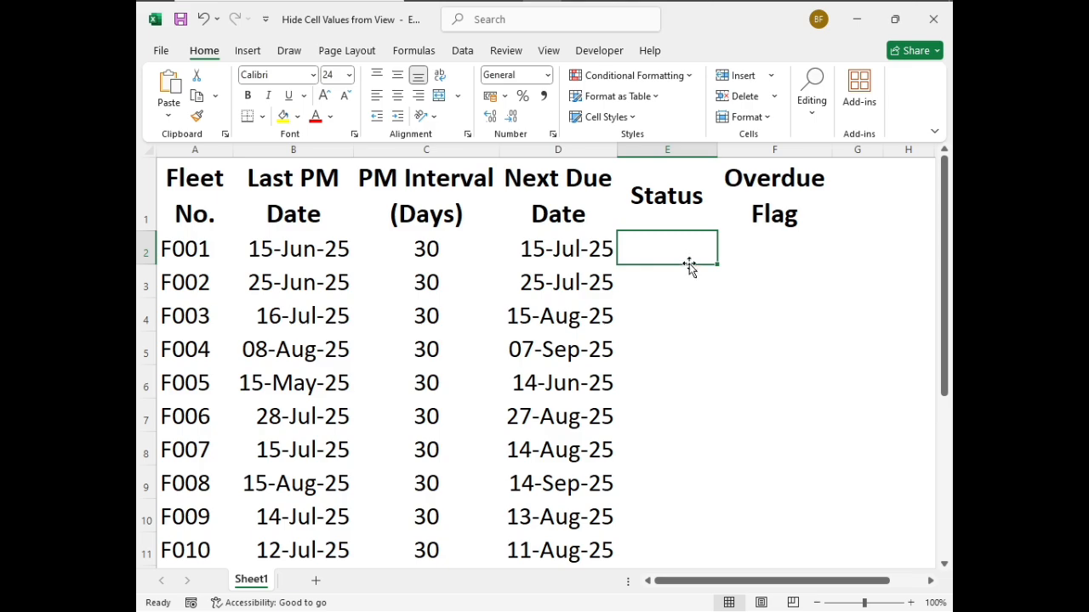
{"action": "left_click", "coordinate": [759, 244]}
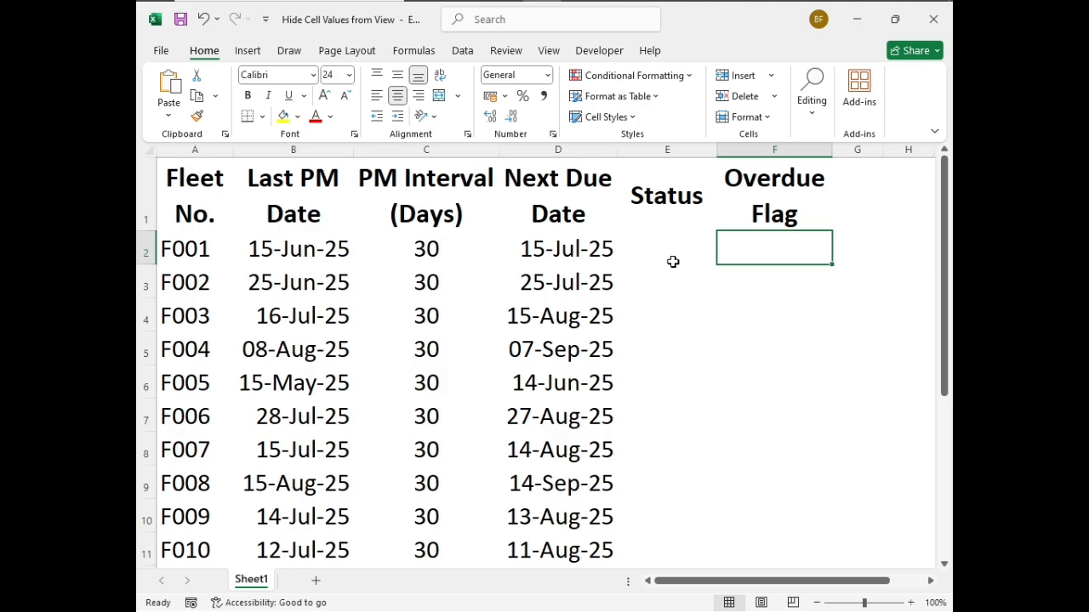
Enter the formula =IF(TODAY()-D2>30,"Overdue","OK") in Status cell E2
{"action": "left_click", "coordinate": [673, 262]}
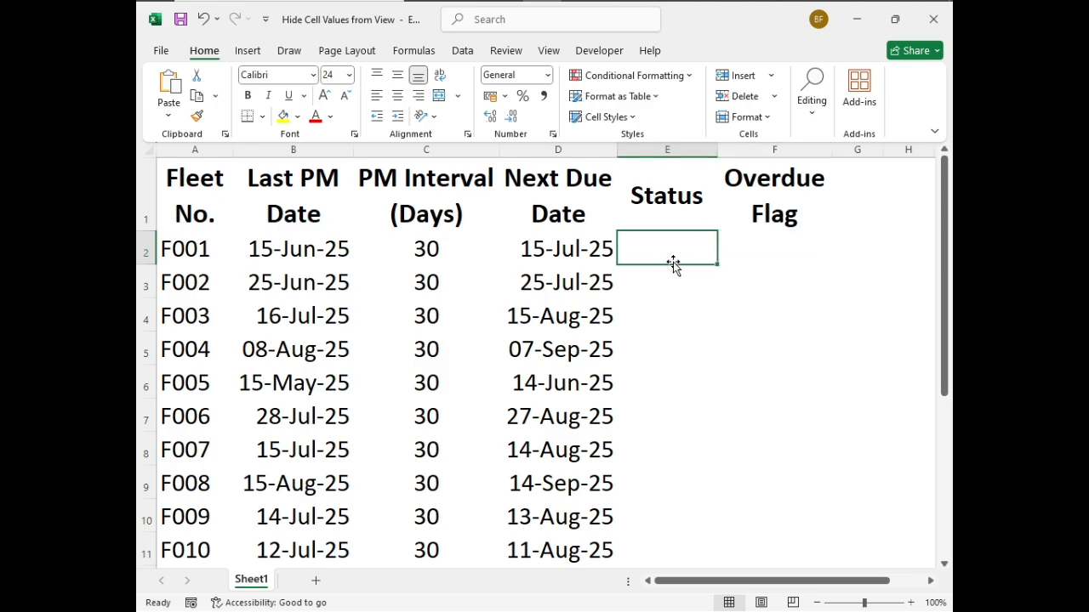
{"action": "type", "text": "=i"}
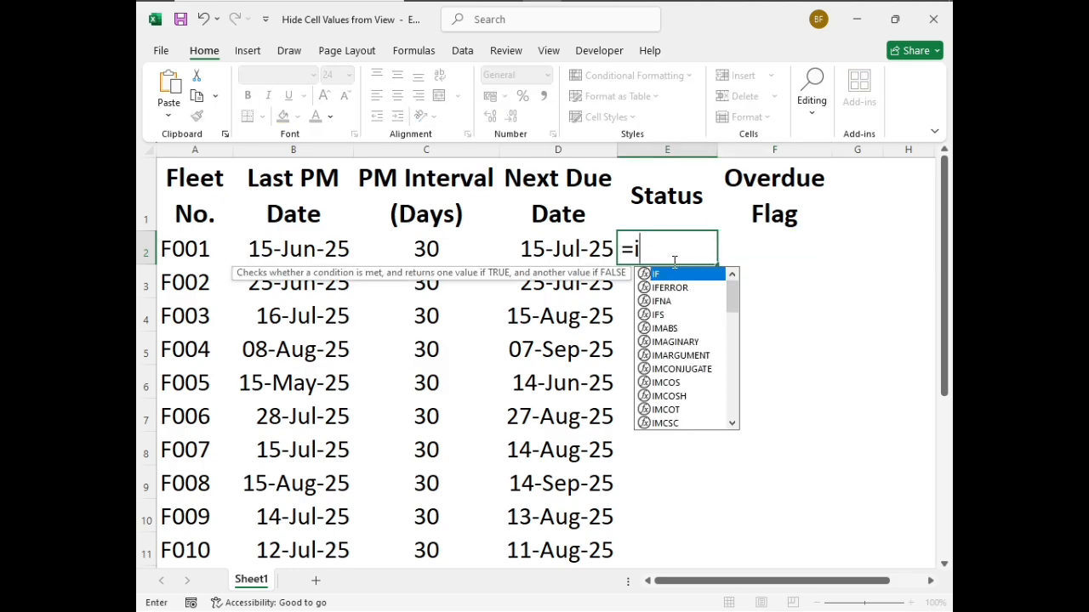
{"action": "type", "text": "f("}
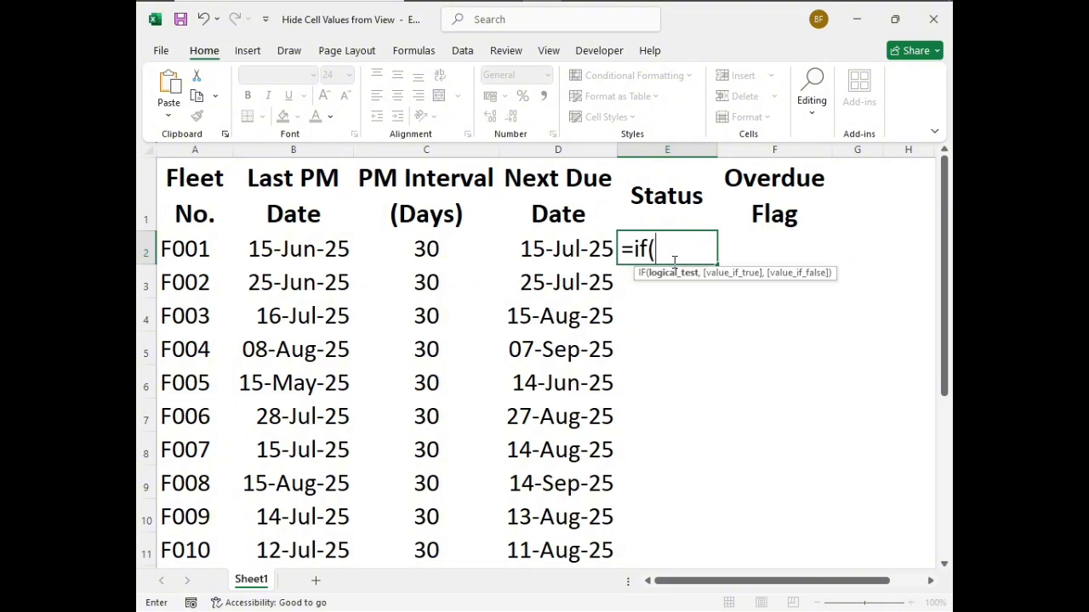
{"action": "type", "text": "today"}
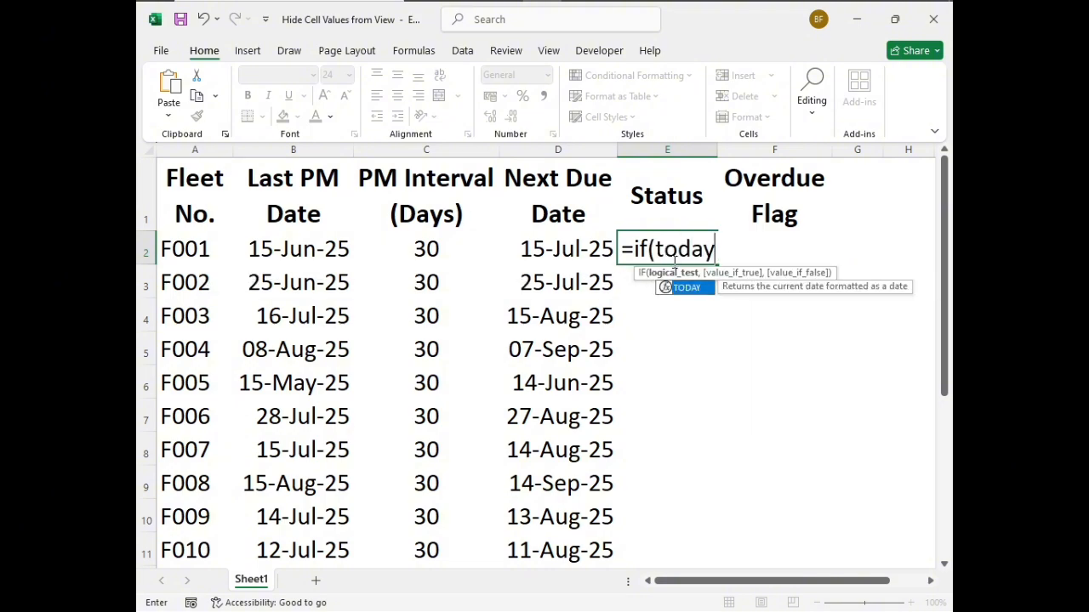
{"action": "type", "text": "()"}
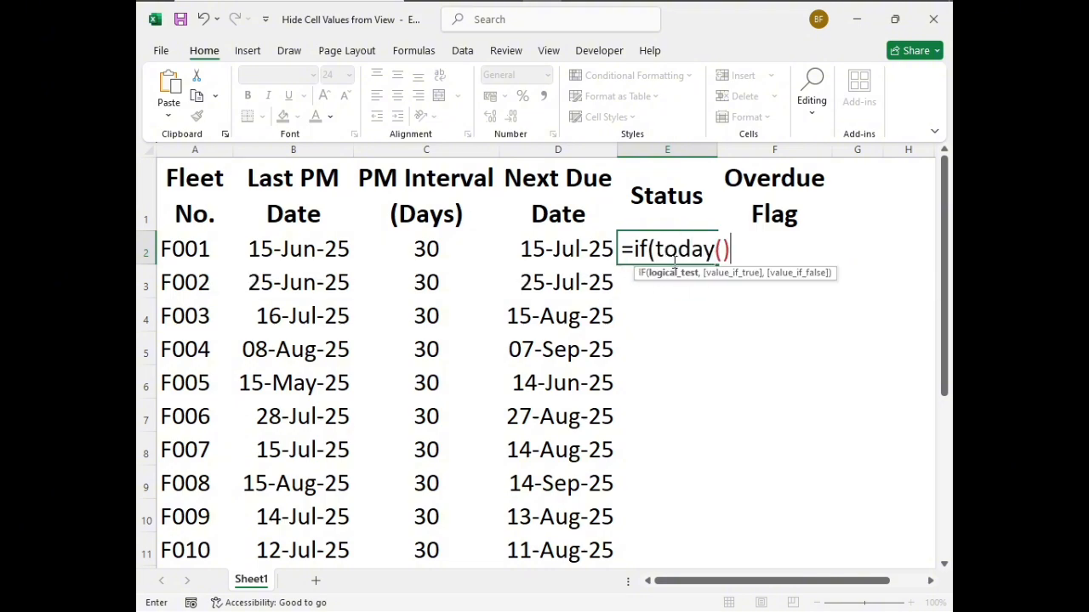
{"action": "type", "text": "-"}
{"action": "left_click", "coordinate": [587, 249]}
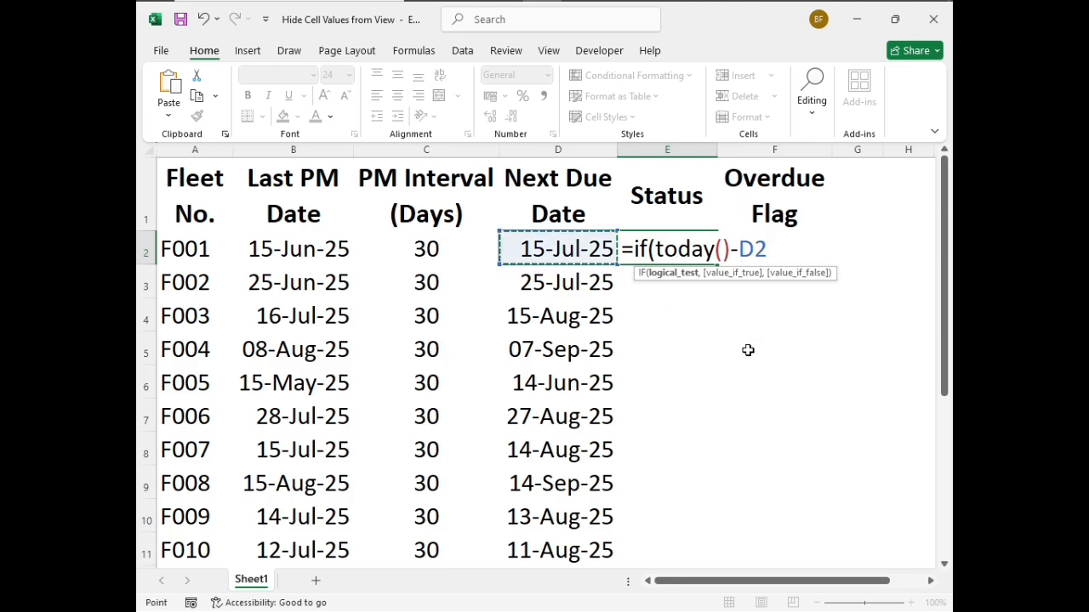
{"action": "type", "text": ">"}
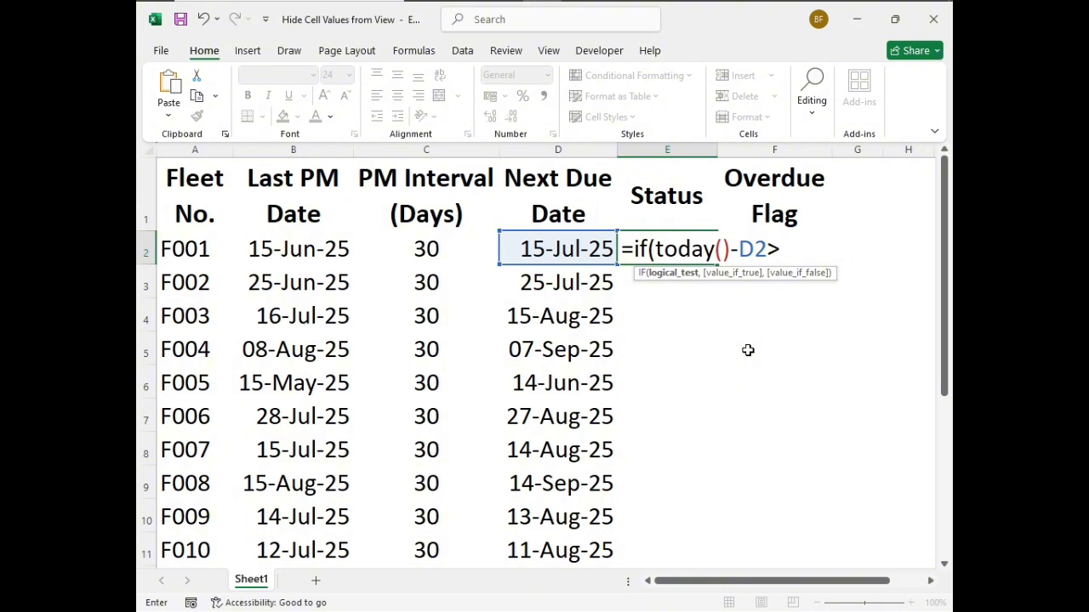
{"action": "type", "text": "30"}
{"action": "type", "text": ","}
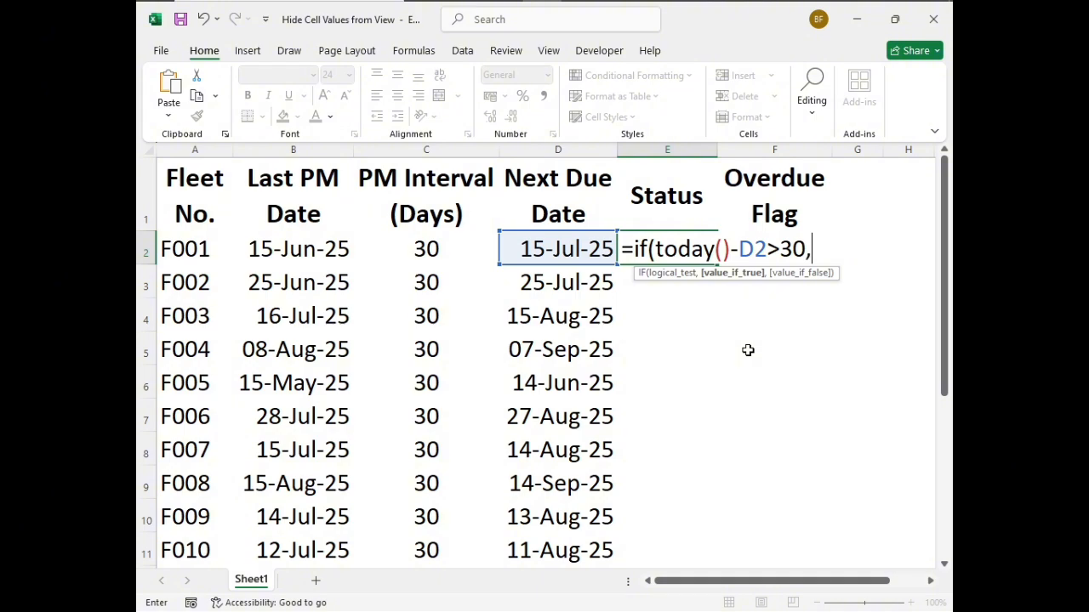
{"action": "type", "text": "\"Overdu"}
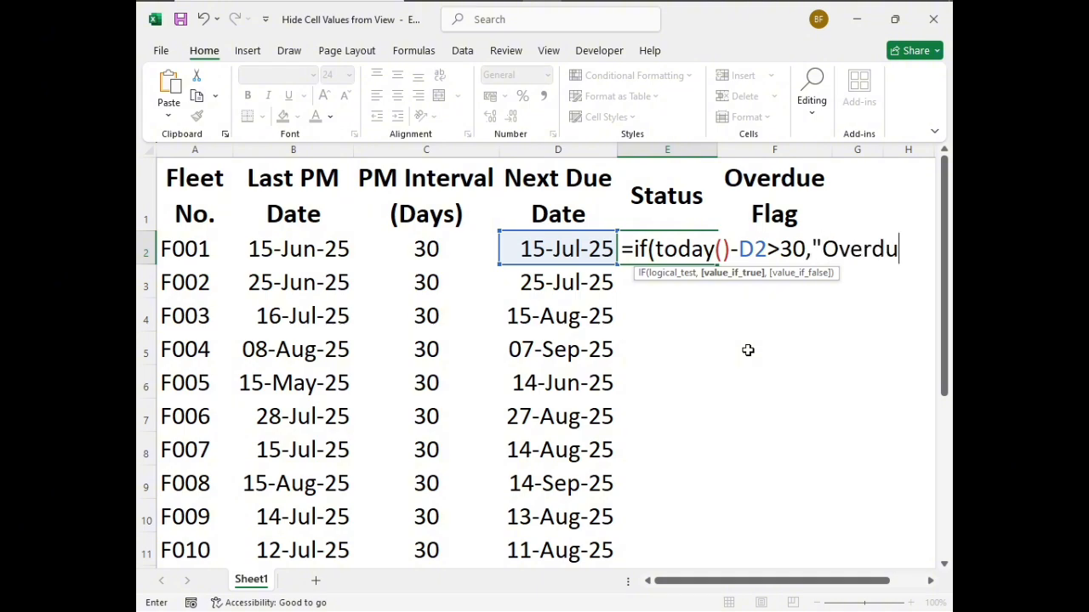
{"action": "type", "text": "e\","}
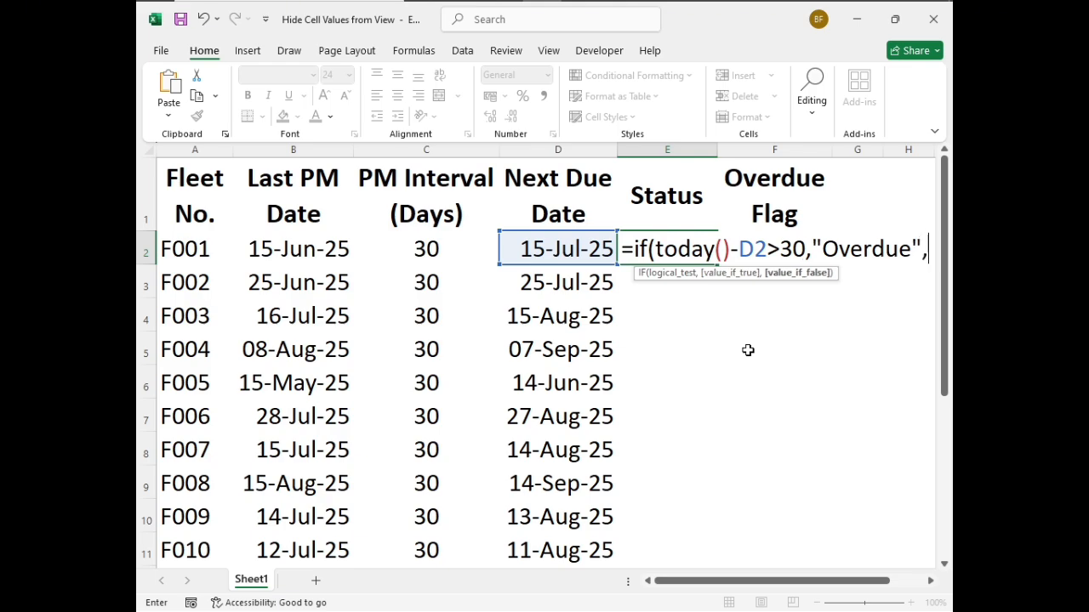
{"action": "type", "text": "\""}
{"action": "type", "text": "O"}
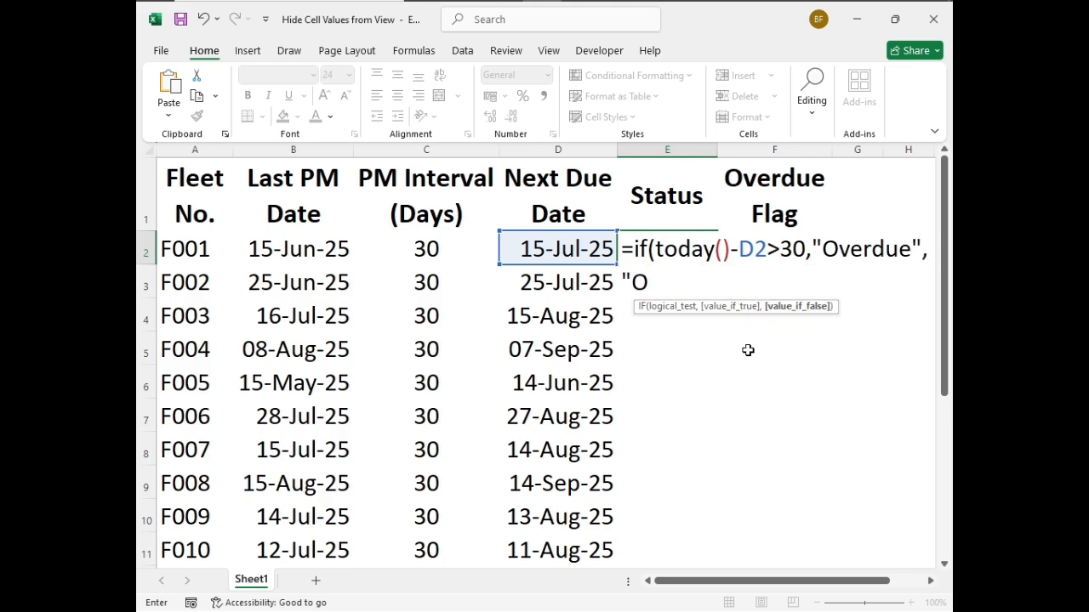
{"action": "type", "text": "K\")"}
{"action": "key", "text": "Return"}
Fill the E2 Status formula down the column through row 11
{"action": "key", "text": "Up"}
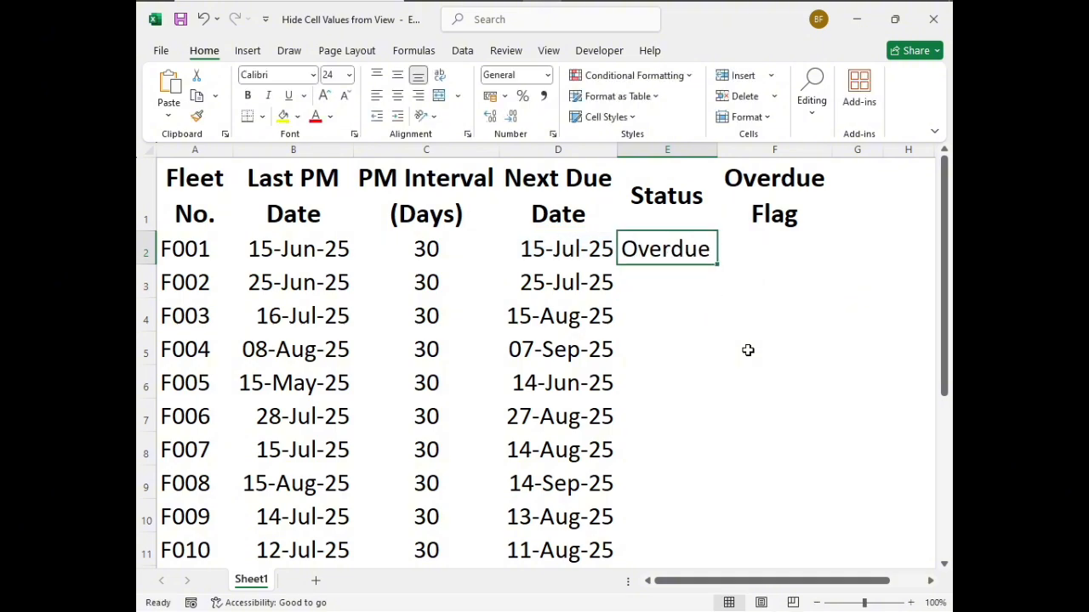
{"action": "double_click", "coordinate": [719, 265]}
{"action": "left_click", "coordinate": [681, 318]}
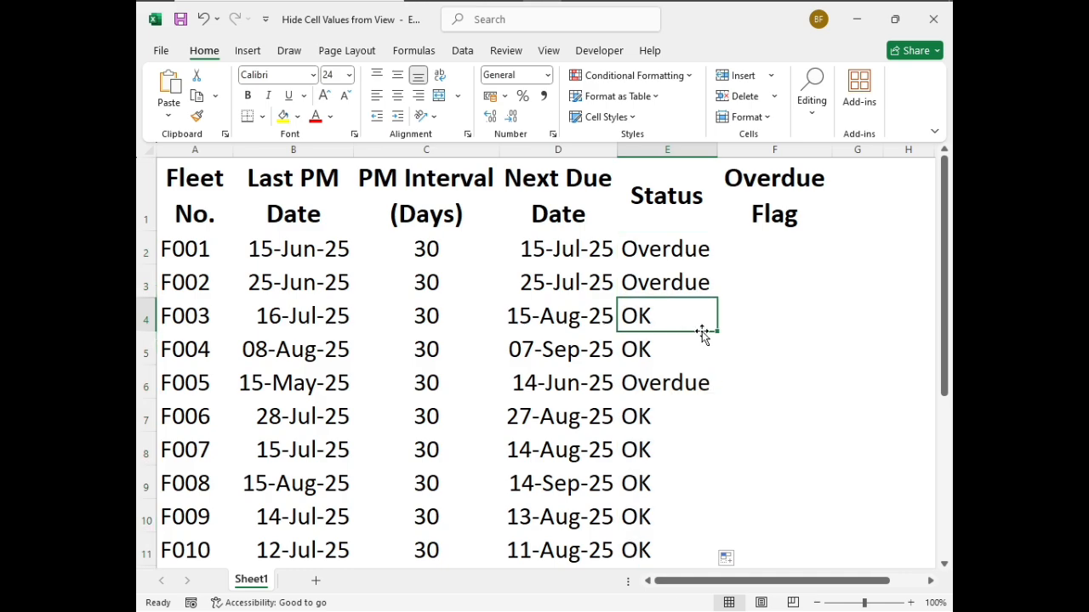
Enter the formula =IF(TODAY()>D2,1,0) in Overdue Flag cell F2
{"action": "left_click", "coordinate": [769, 253]}
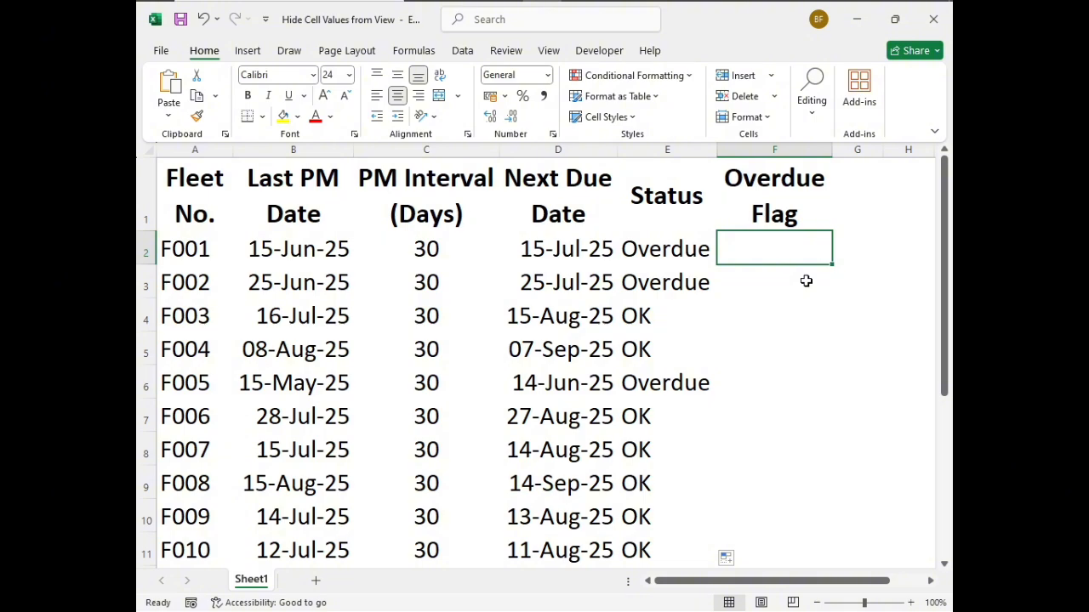
{"action": "type", "text": "=if"}
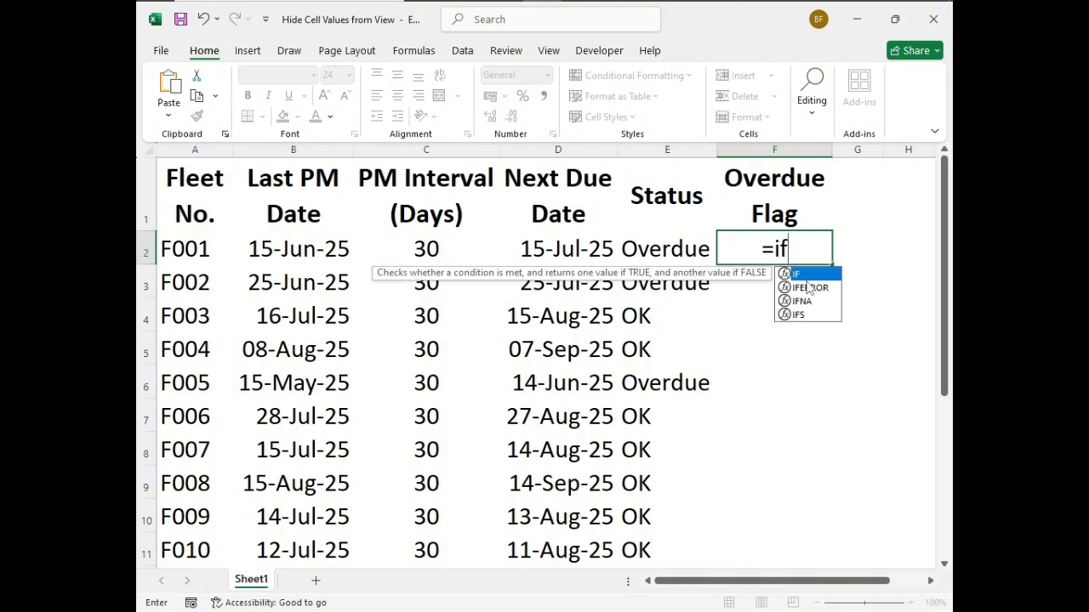
{"action": "type", "text": "("}
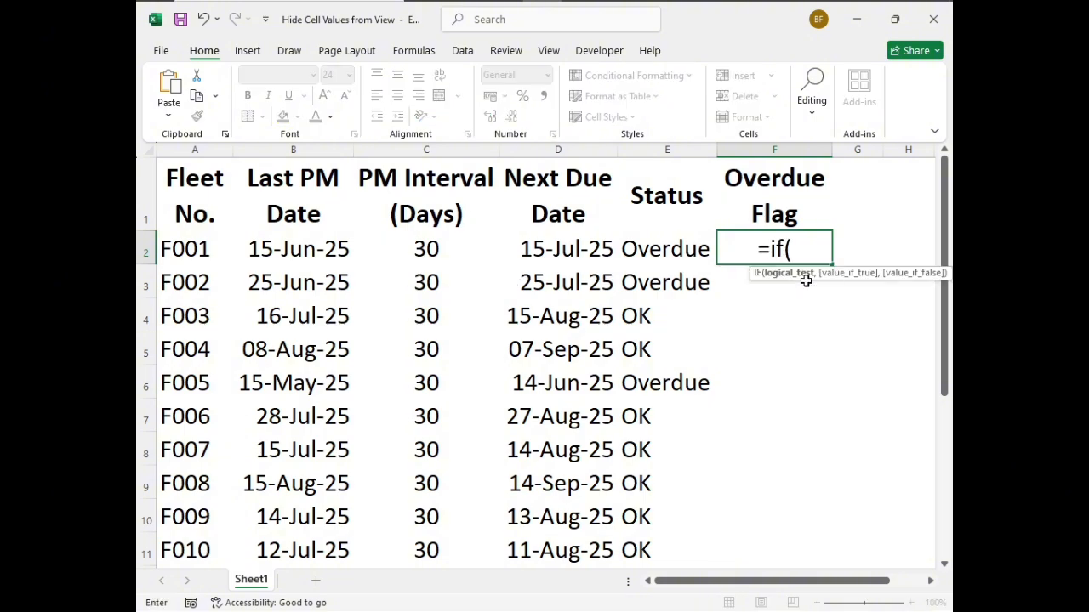
{"action": "type", "text": "today"}
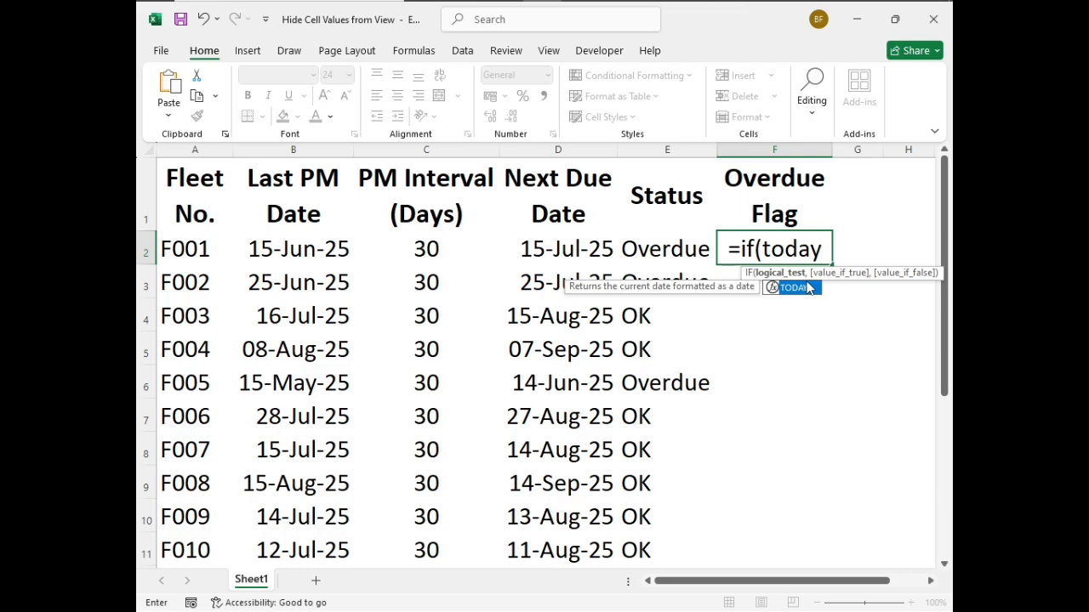
{"action": "type", "text": "()"}
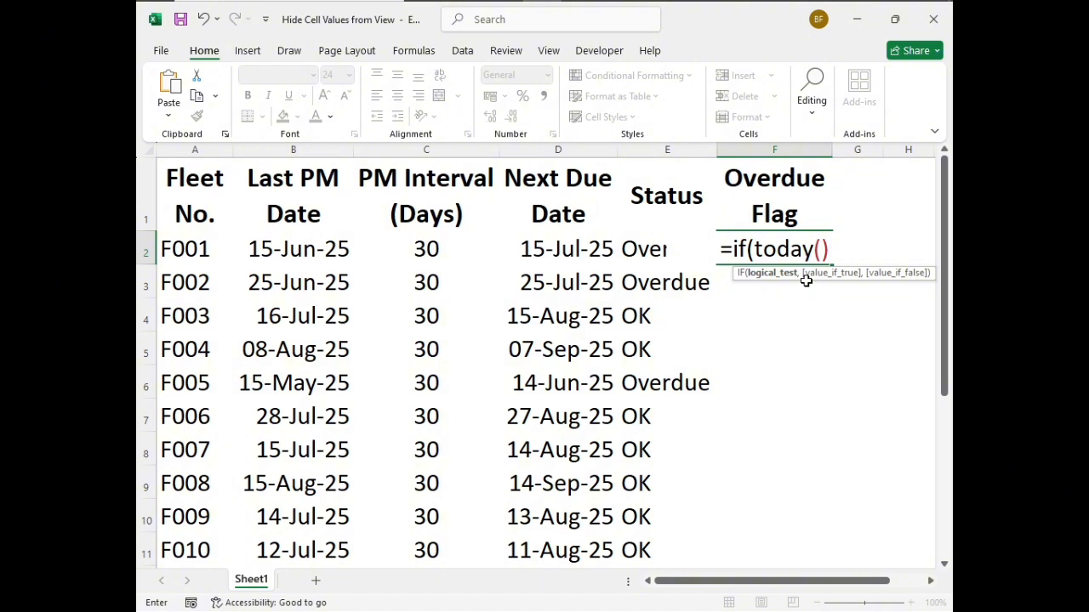
{"action": "type", "text": ">"}
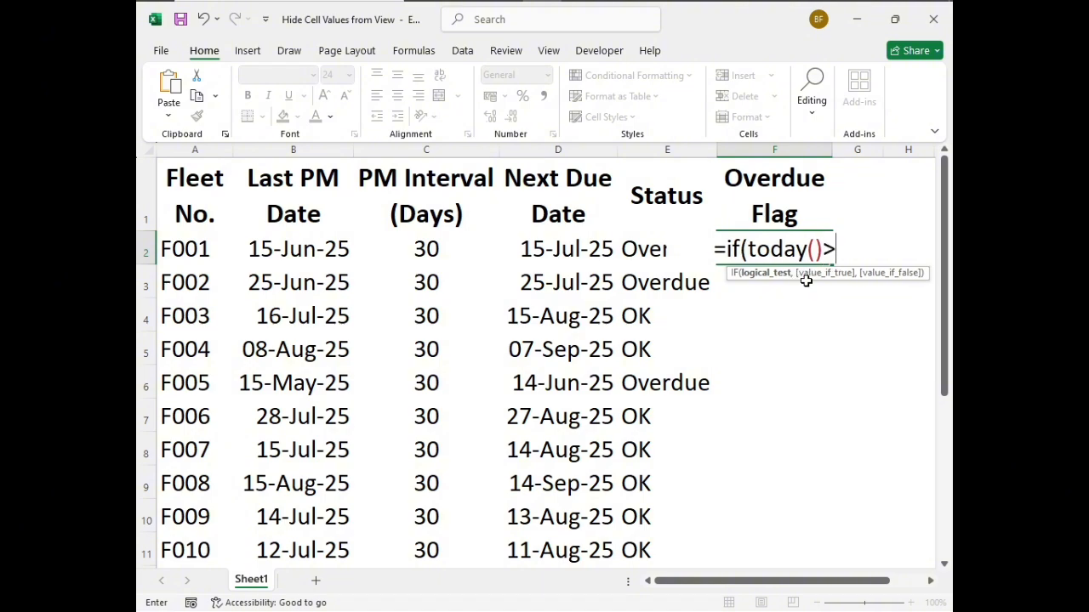
{"action": "left_click", "coordinate": [552, 253]}
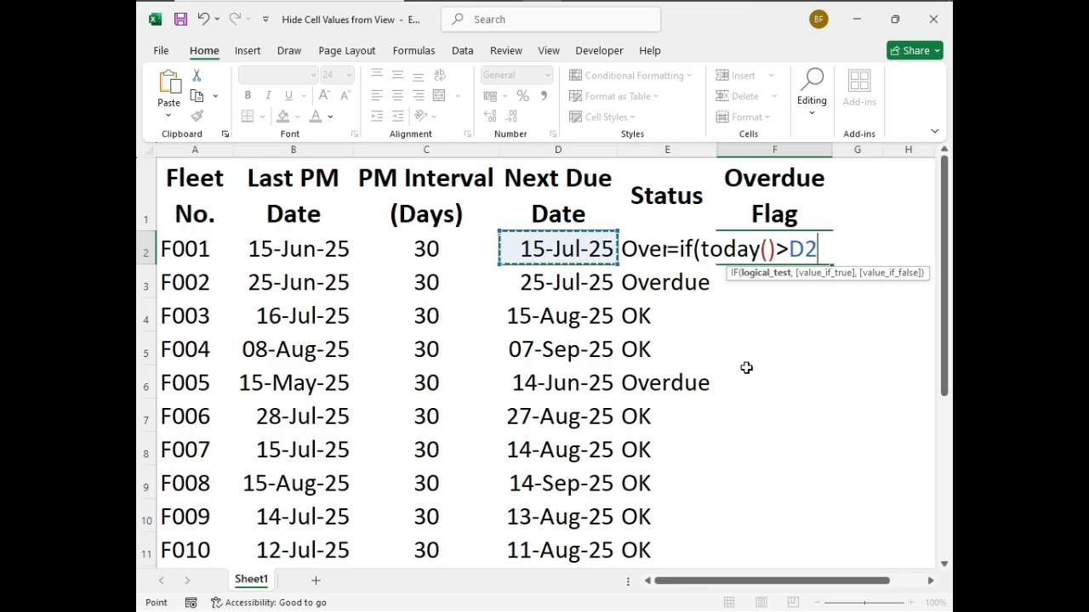
{"action": "type", "text": ","}
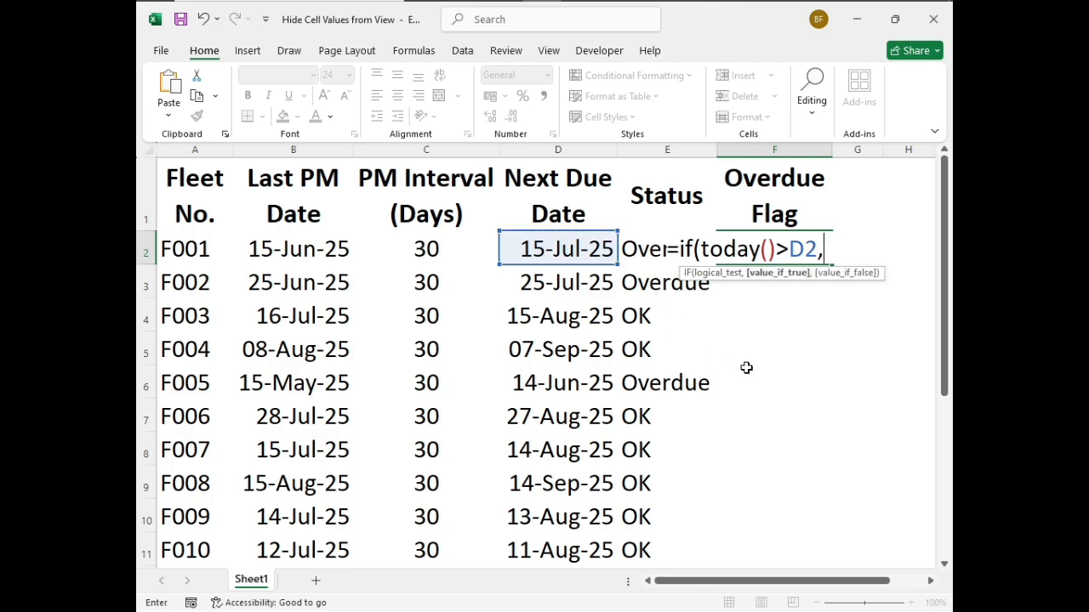
{"action": "type", "text": "1,0"}
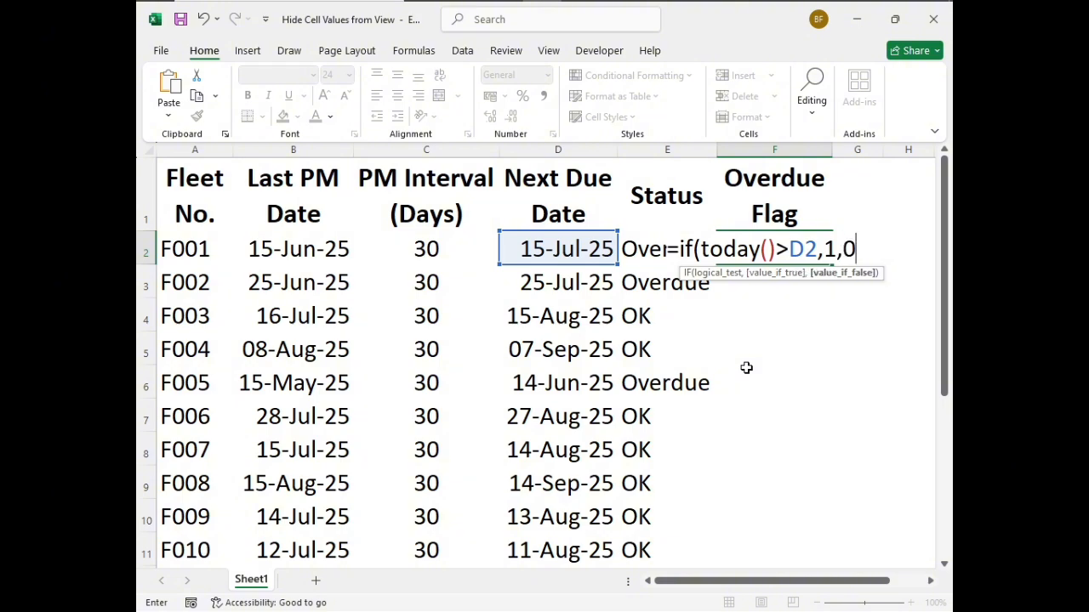
{"action": "type", "text": ")"}
{"action": "key", "text": "Return"}
Fill the F2 Overdue Flag formula down the column through row 11
{"action": "key", "text": "Up"}
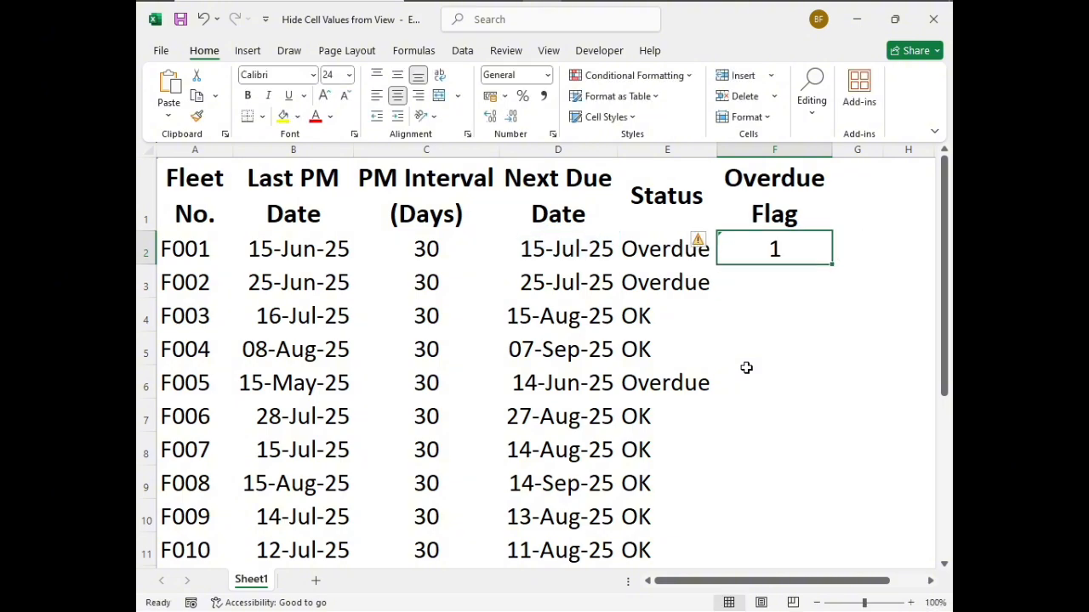
{"action": "double_click", "coordinate": [835, 267]}
{"action": "left_click", "coordinate": [790, 350]}
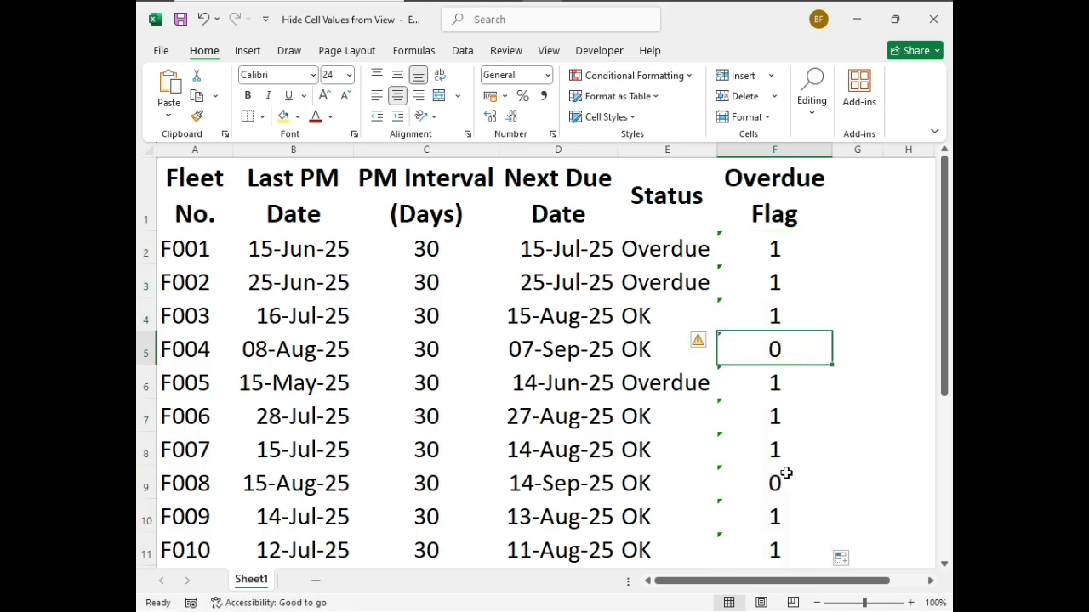
{"action": "left_click", "coordinate": [766, 250]}
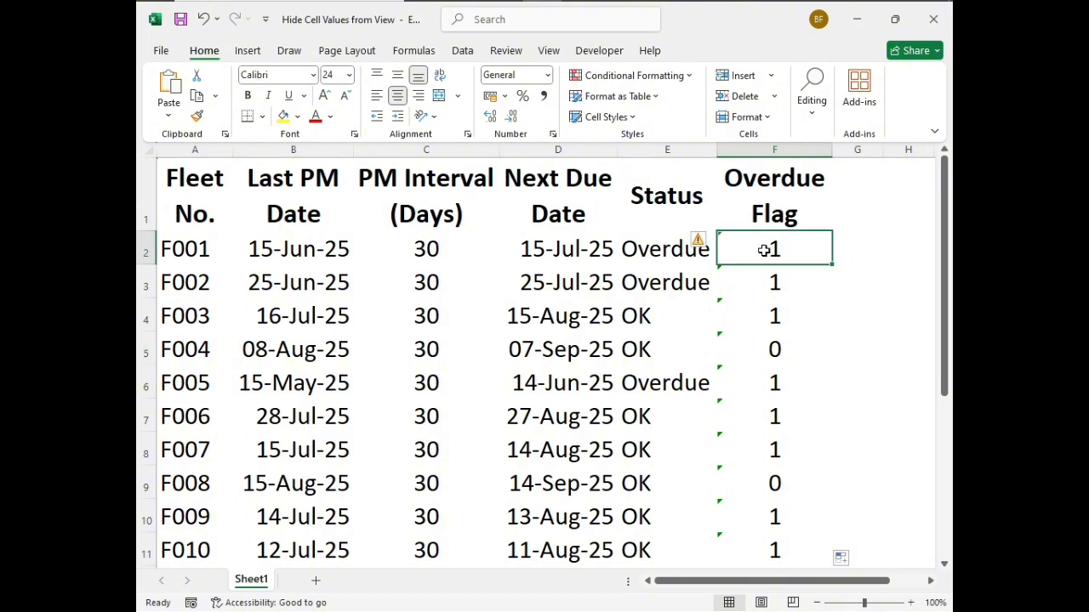
Ignore the unprotected-formula error on the Overdue Flag cells F2:F11
{"action": "left_click_drag", "start_coordinate": [766, 250], "coordinate": [763, 547]}
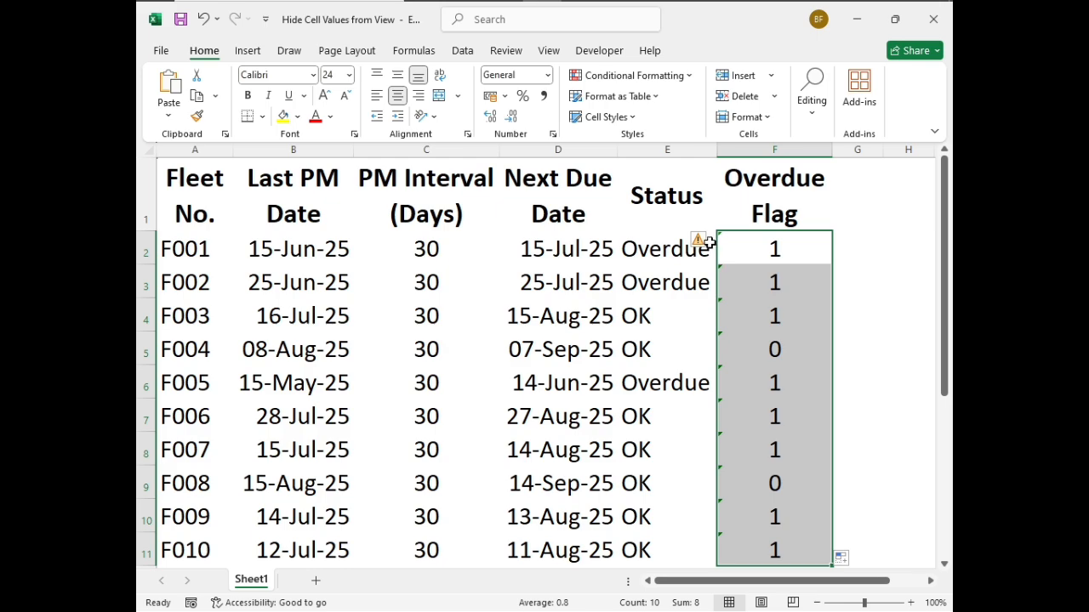
{"action": "mouse_move", "coordinate": [711, 244]}
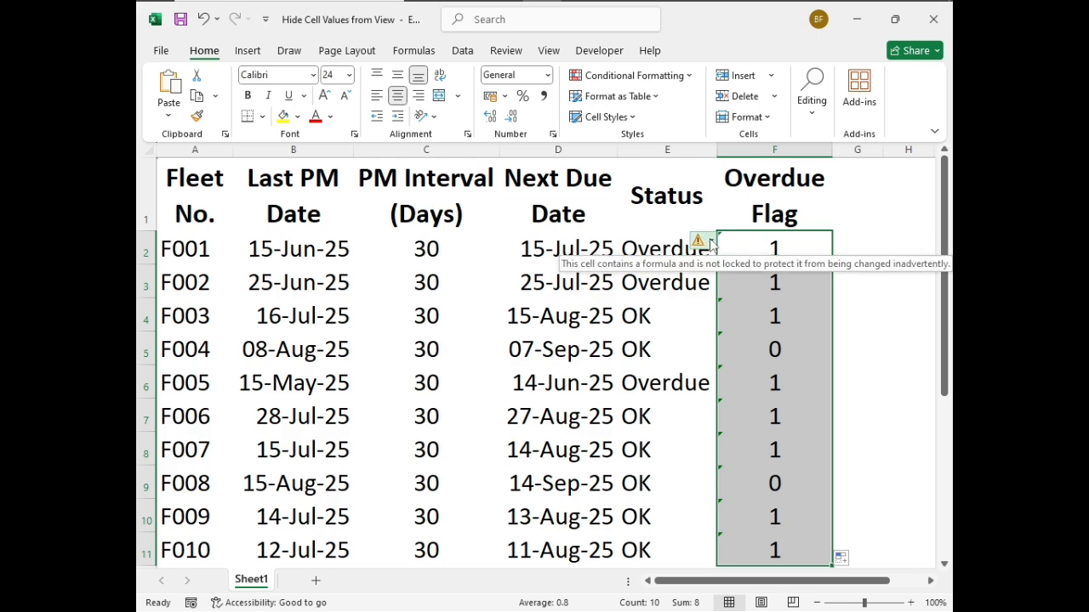
{"action": "left_click", "coordinate": [711, 244]}
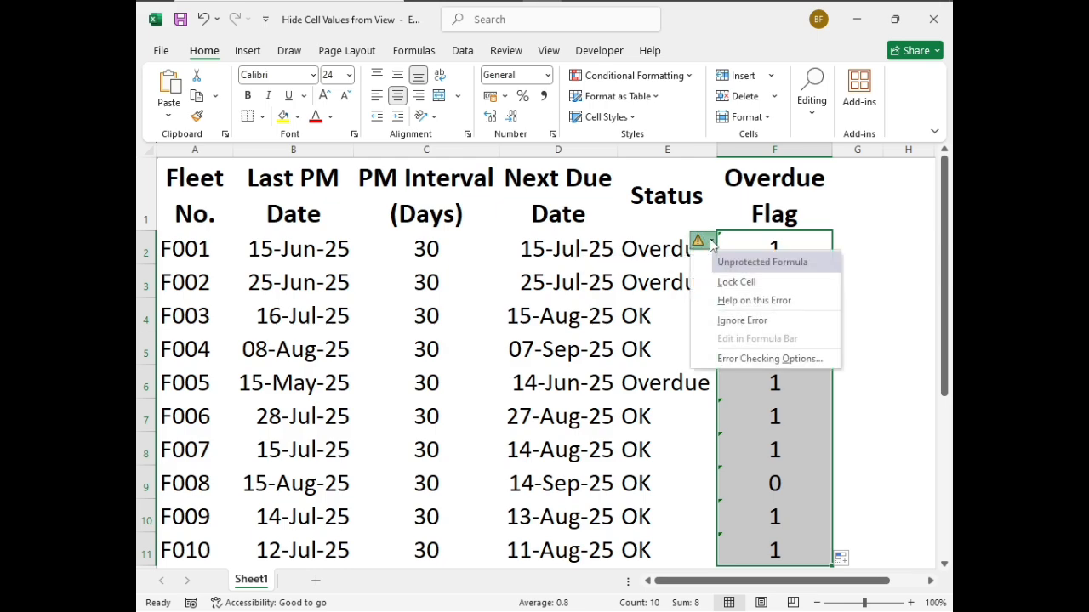
{"action": "left_click", "coordinate": [748, 324]}
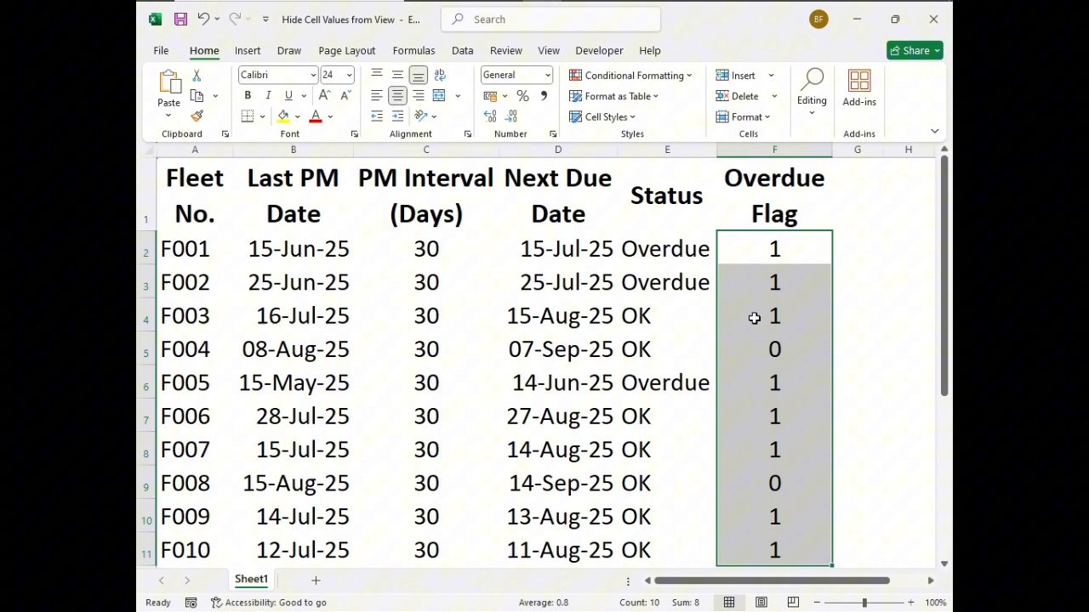
{"action": "left_click", "coordinate": [761, 250]}
For F1:F11, turn off the Hidden protection option and apply the custom number format ;;; to conceal the displayed values
{"action": "left_click_drag", "start_coordinate": [771, 197], "coordinate": [796, 539]}
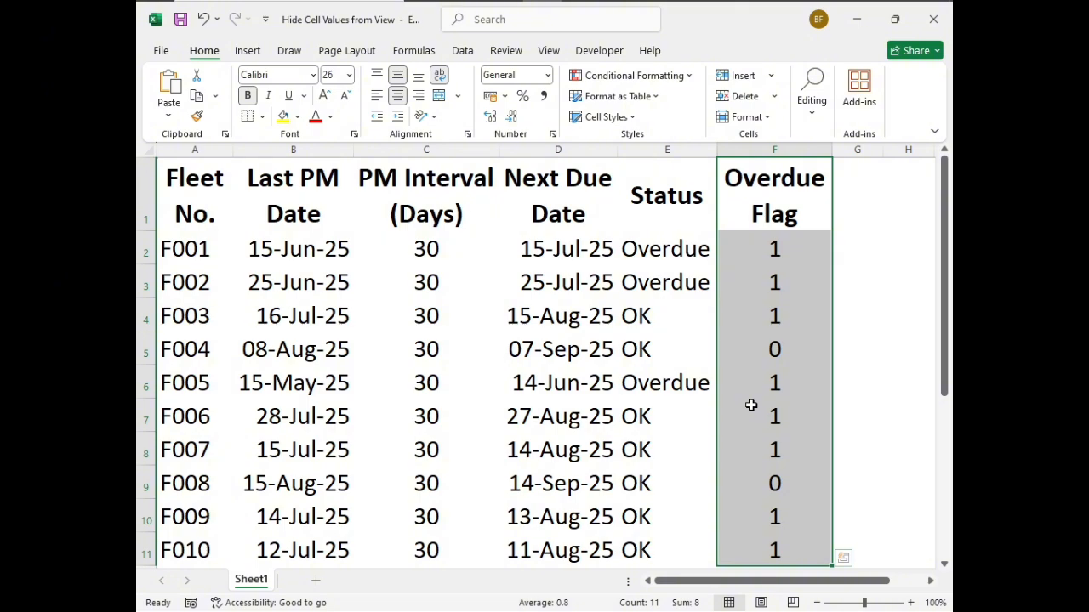
{"action": "key", "text": "ctrl+1"}
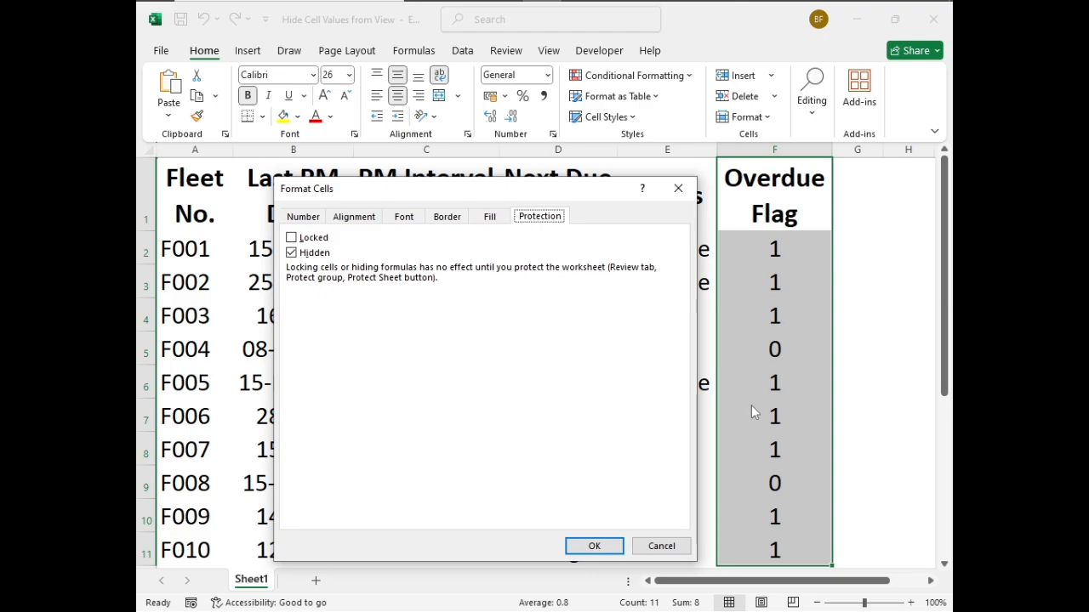
{"action": "left_click", "coordinate": [292, 253]}
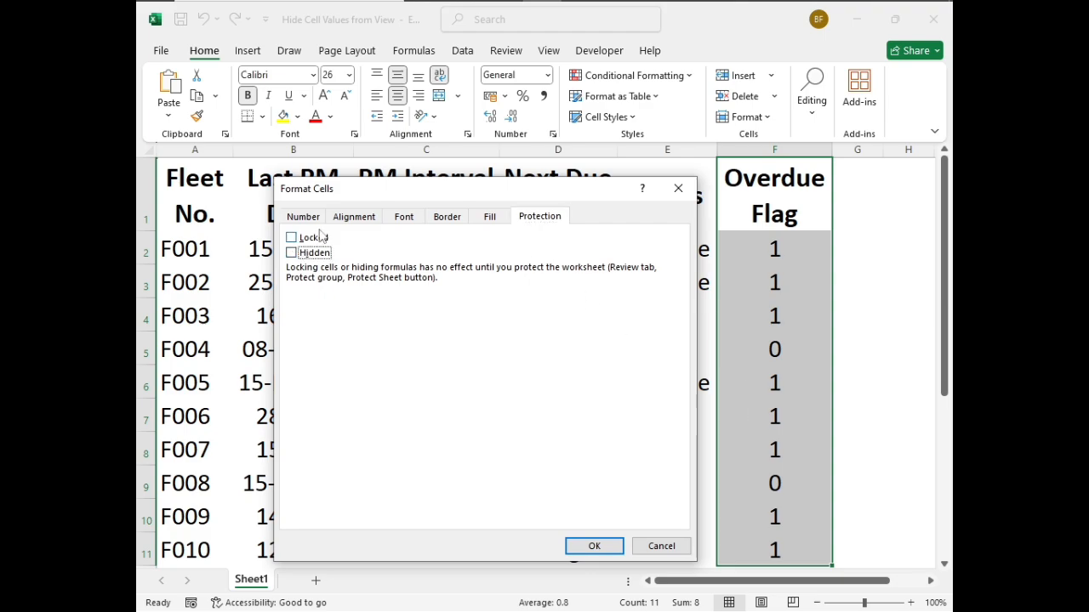
{"action": "left_click", "coordinate": [302, 217]}
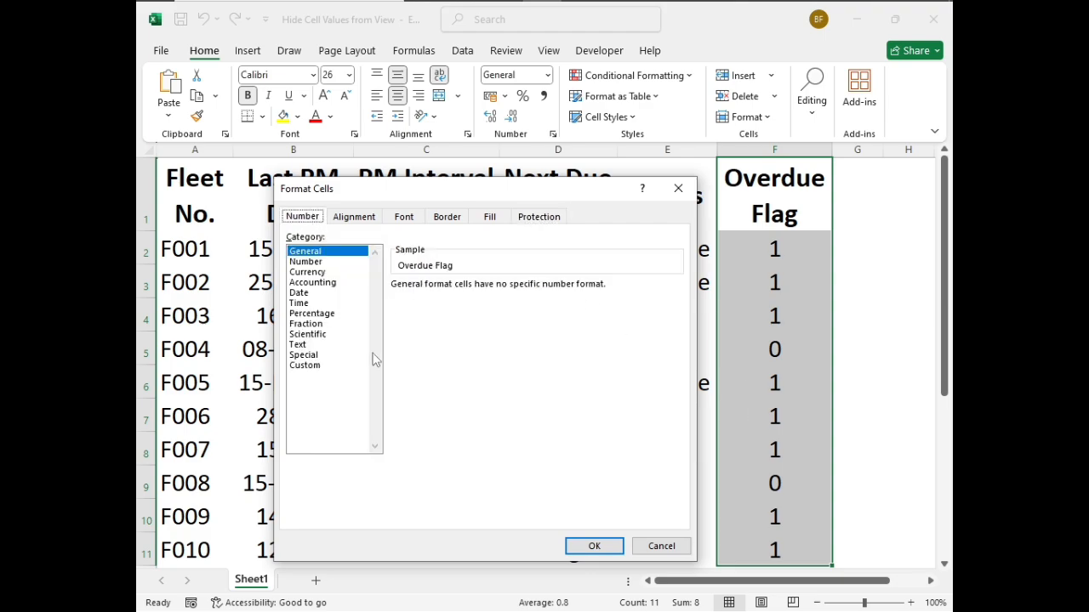
{"action": "left_click", "coordinate": [318, 367]}
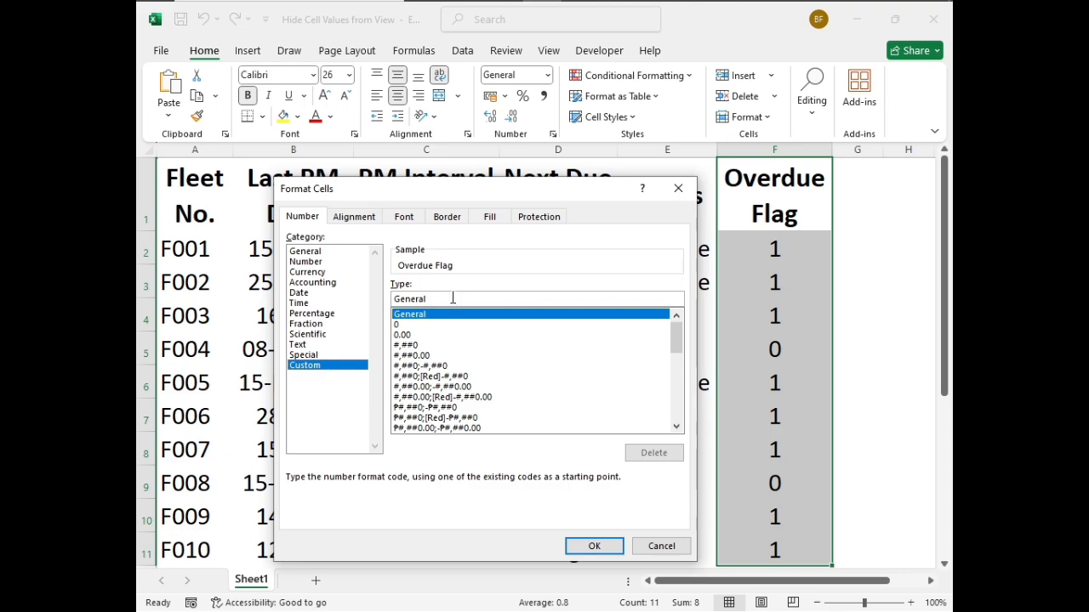
{"action": "double_click", "coordinate": [445, 300]}
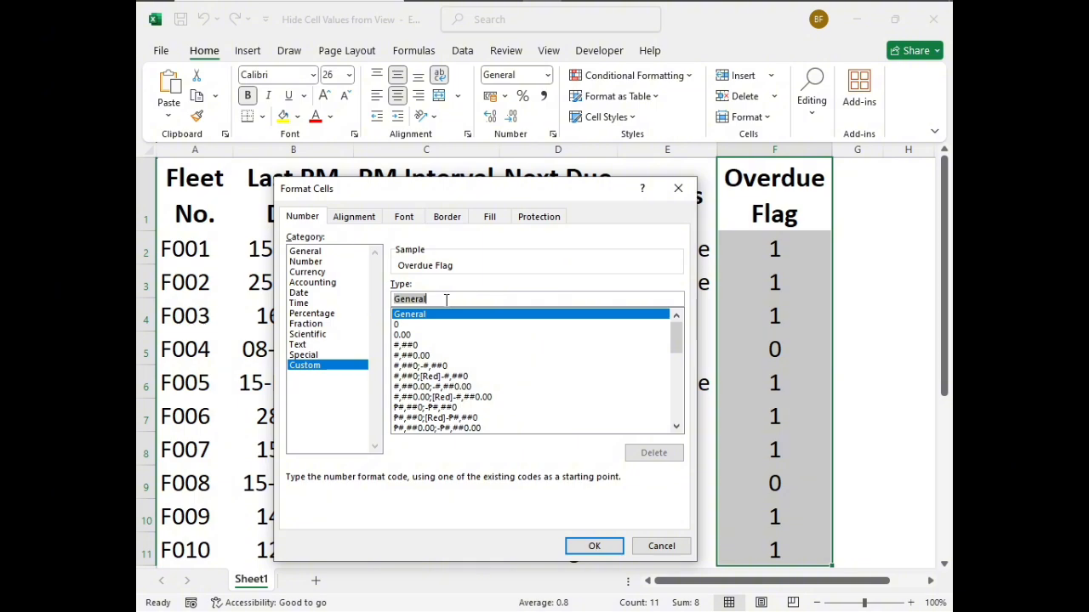
{"action": "type", "text": ";;;"}
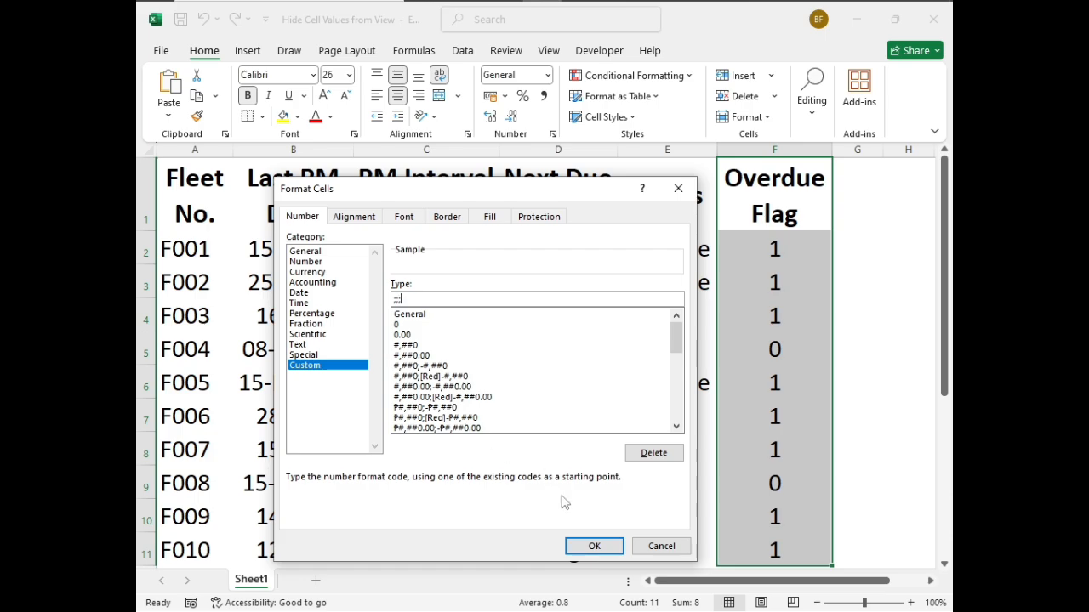
{"action": "left_click", "coordinate": [599, 550]}
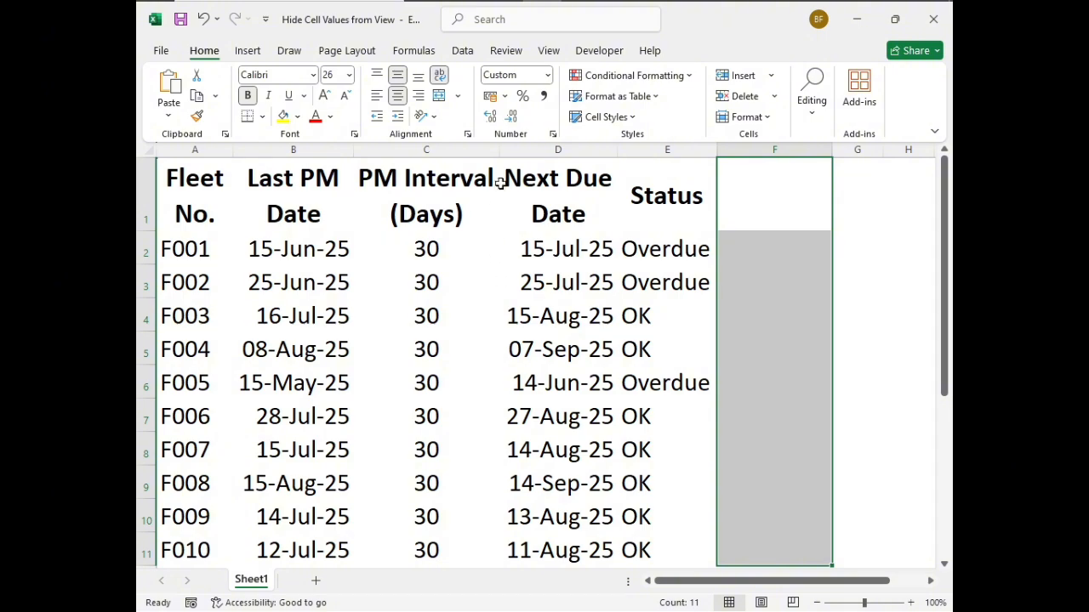
Show the formula bar above the worksheet
{"action": "left_click", "coordinate": [504, 52]}
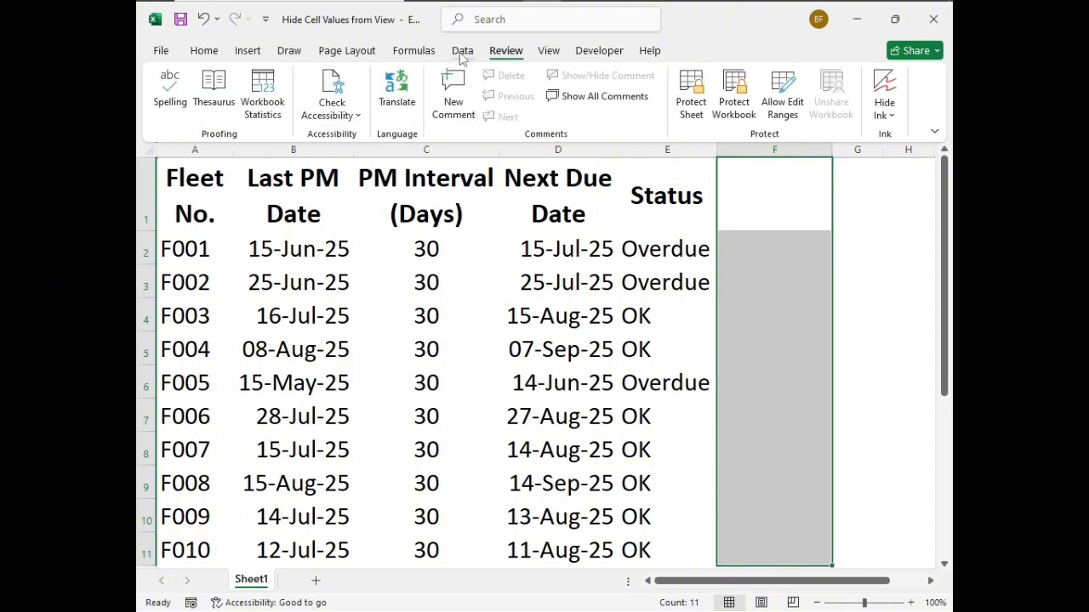
{"action": "left_click", "coordinate": [547, 52]}
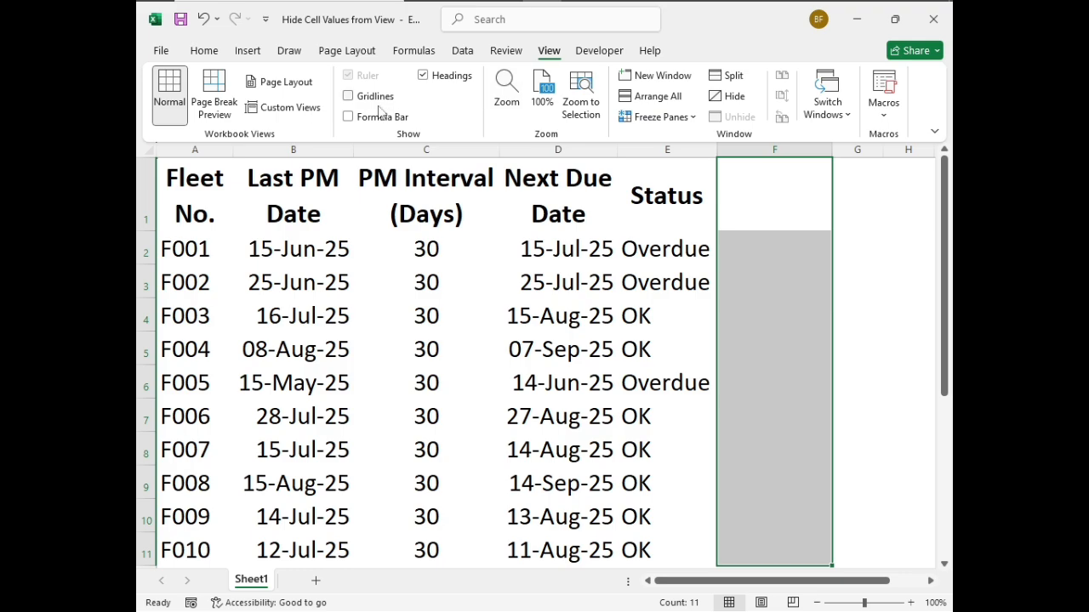
{"action": "left_click", "coordinate": [347, 118]}
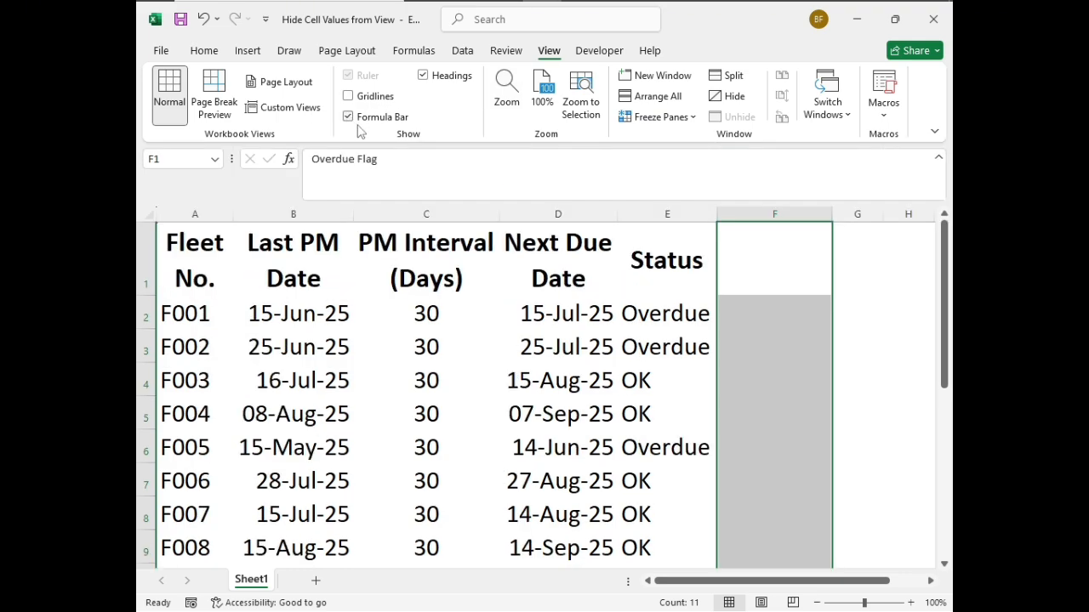
Inspect the underlying contents of the blank-looking Overdue Flag cells from F1 downward in the formula bar
{"action": "left_click", "coordinate": [766, 290]}
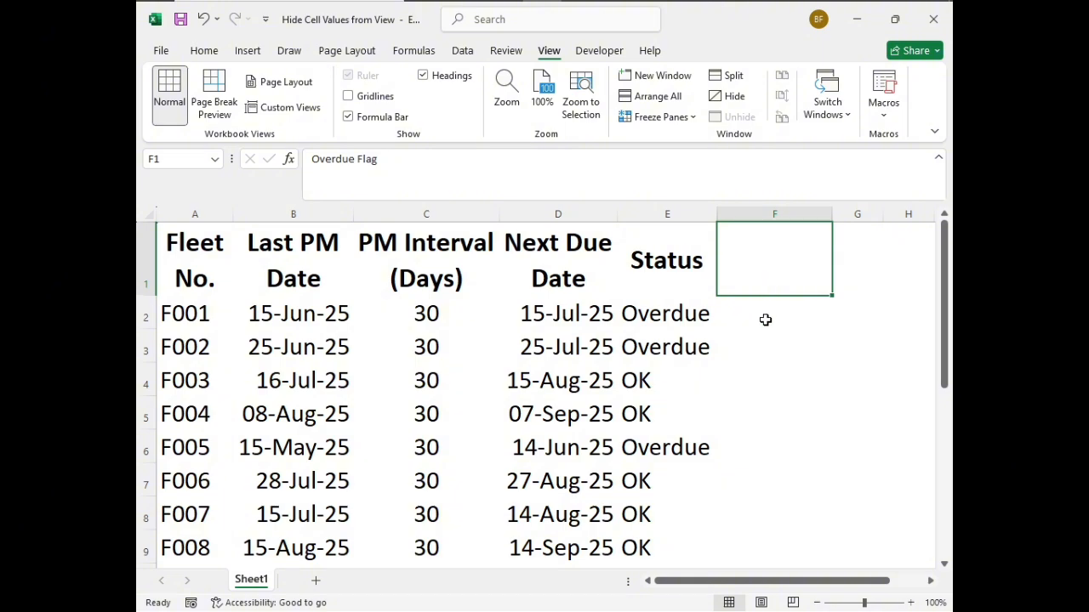
{"action": "left_click", "coordinate": [764, 319]}
{"action": "key", "text": "Down"}
{"action": "key", "text": "Down"}
{"action": "key", "text": "Down"}
{"action": "key", "text": "Down"}
{"action": "key", "text": "Down"}
{"action": "key", "text": "Down"}
{"action": "key", "text": "Down"}
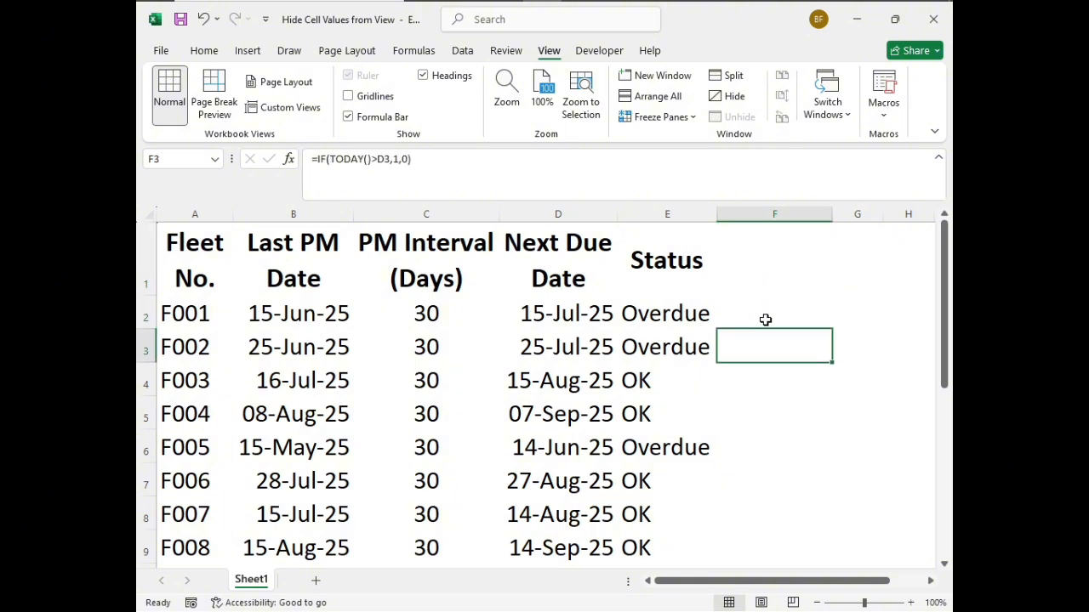
{"action": "key", "text": "Up"}
{"action": "key", "text": "Up"}
{"action": "key", "text": "Up"}
{"action": "key", "text": "Up"}
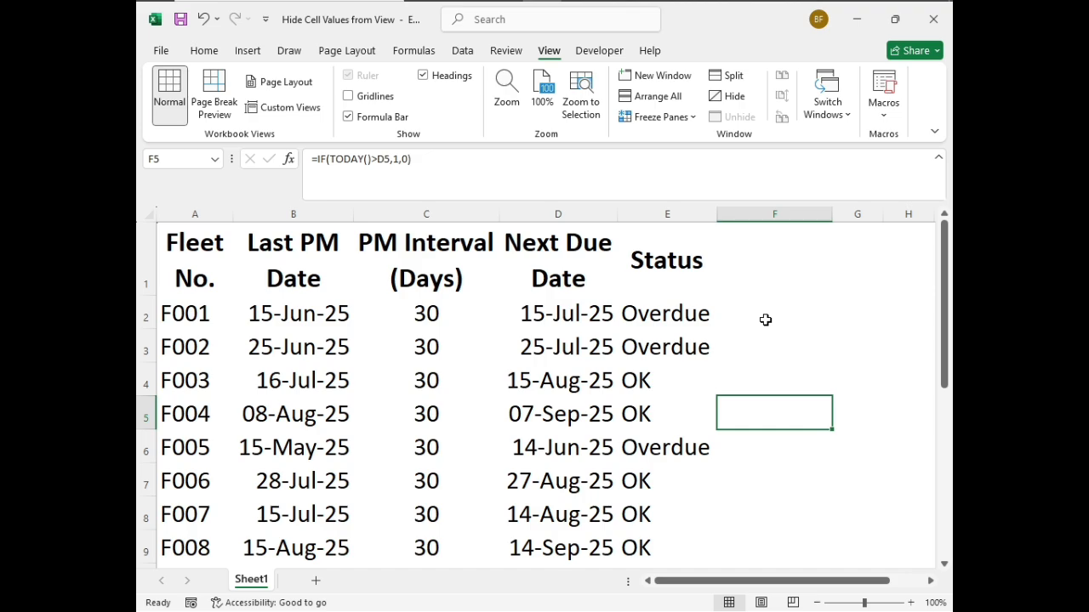
{"action": "key", "text": "Up"}
{"action": "key", "text": "Up"}
{"action": "key", "text": "Up"}
{"action": "key", "text": "Up"}
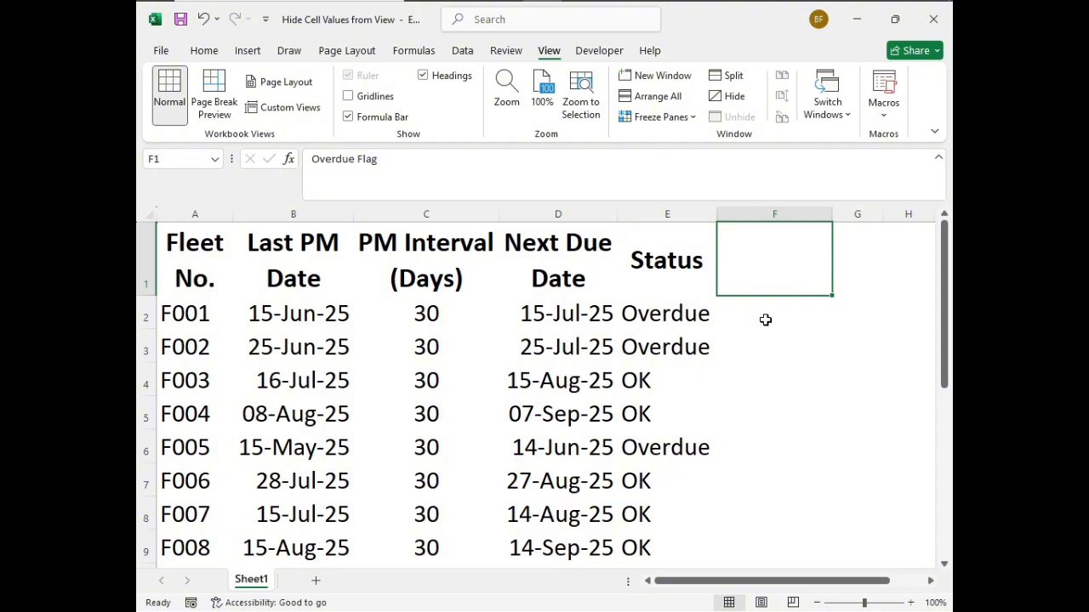
Set the number format of F1:F11 to General and review the Overdue Flag column
{"action": "key", "text": "shift+Down"}
{"action": "key", "text": "shift+Down"}
{"action": "key", "text": "shift+Down"}
{"action": "key", "text": "shift+Down"}
{"action": "key", "text": "shift+Down"}
{"action": "key", "text": "shift+Down"}
{"action": "key", "text": "shift+Down"}
{"action": "key", "text": "shift+Down"}
{"action": "key", "text": "shift+Down"}
{"action": "key", "text": "shift+Down"}
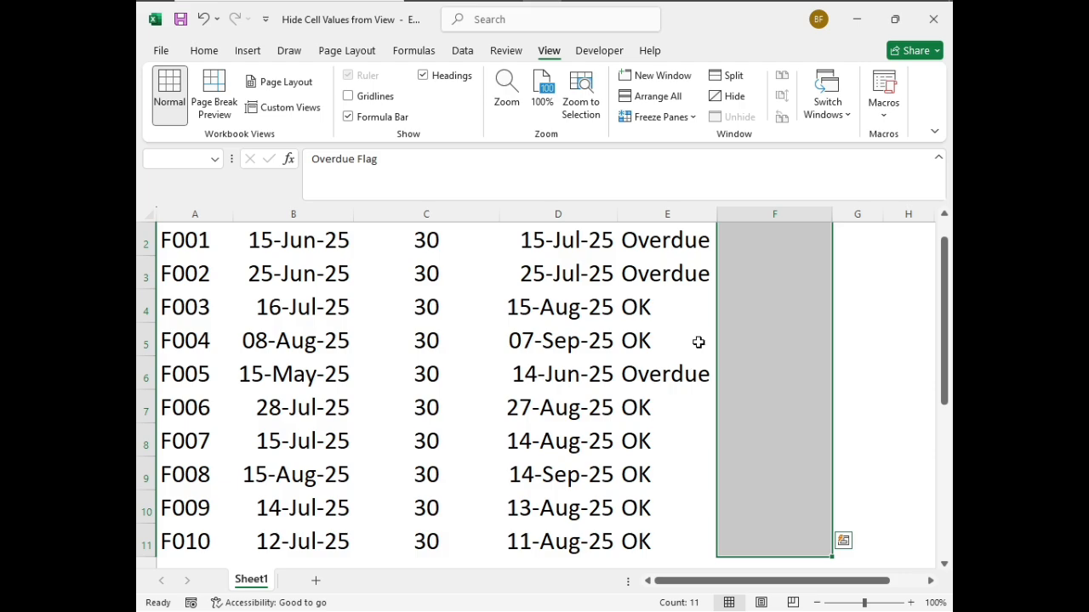
{"action": "scroll", "coordinate": [694, 336], "scroll_direction": "up", "scroll_amount": 1}
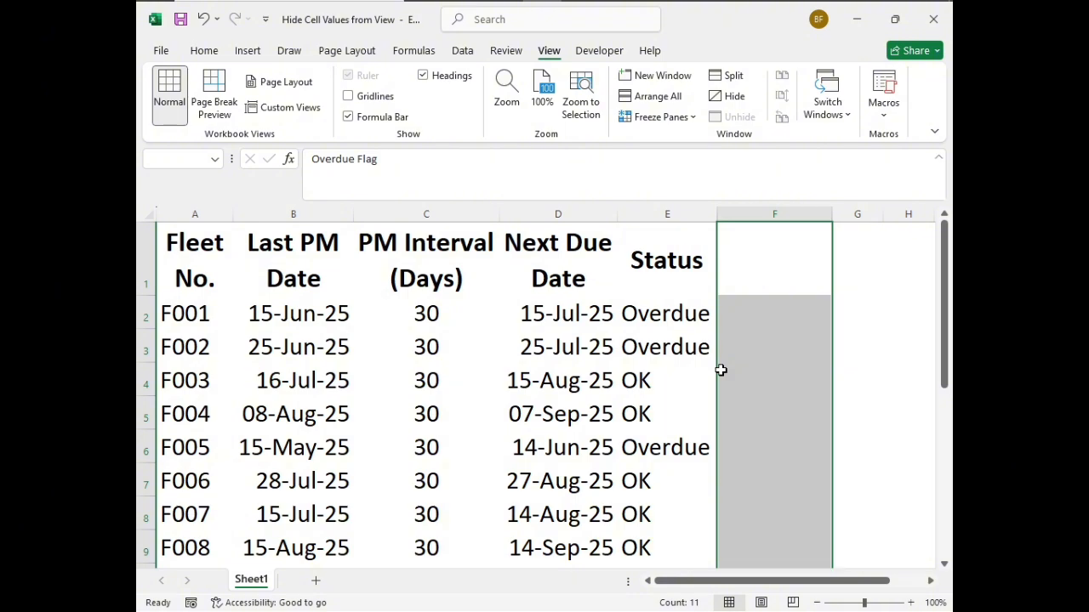
{"action": "key", "text": "ctrl+1"}
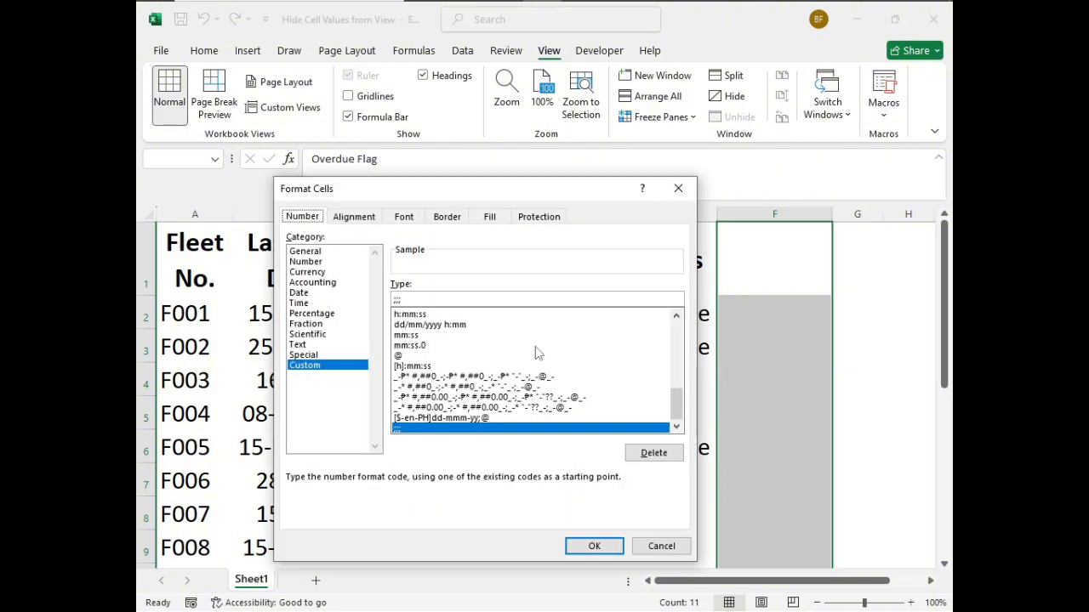
{"action": "left_click", "coordinate": [306, 252]}
{"action": "left_click", "coordinate": [587, 545]}
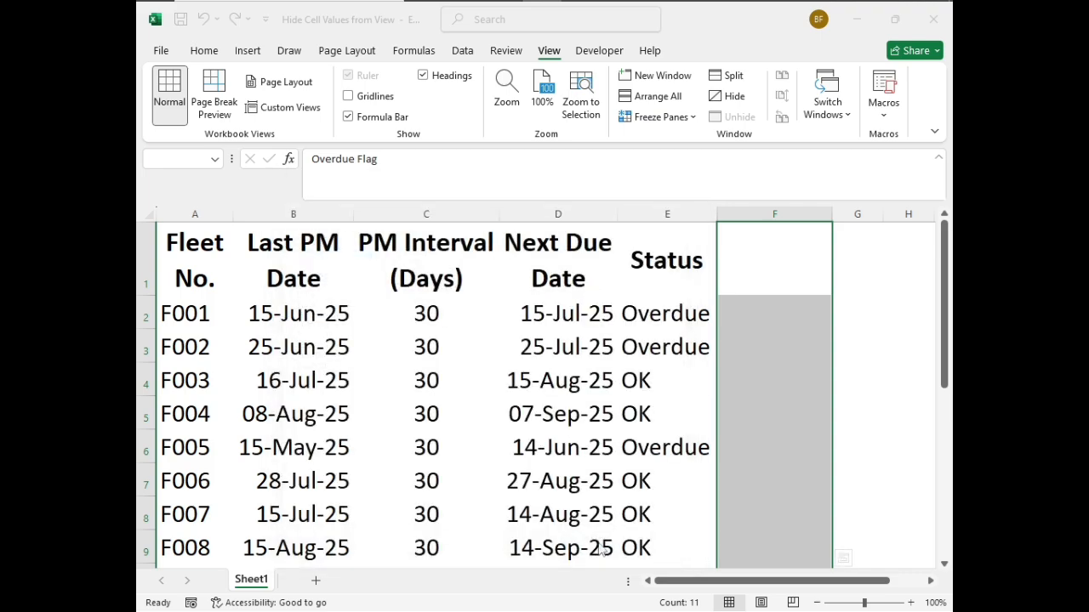
{"action": "left_click", "coordinate": [755, 393]}
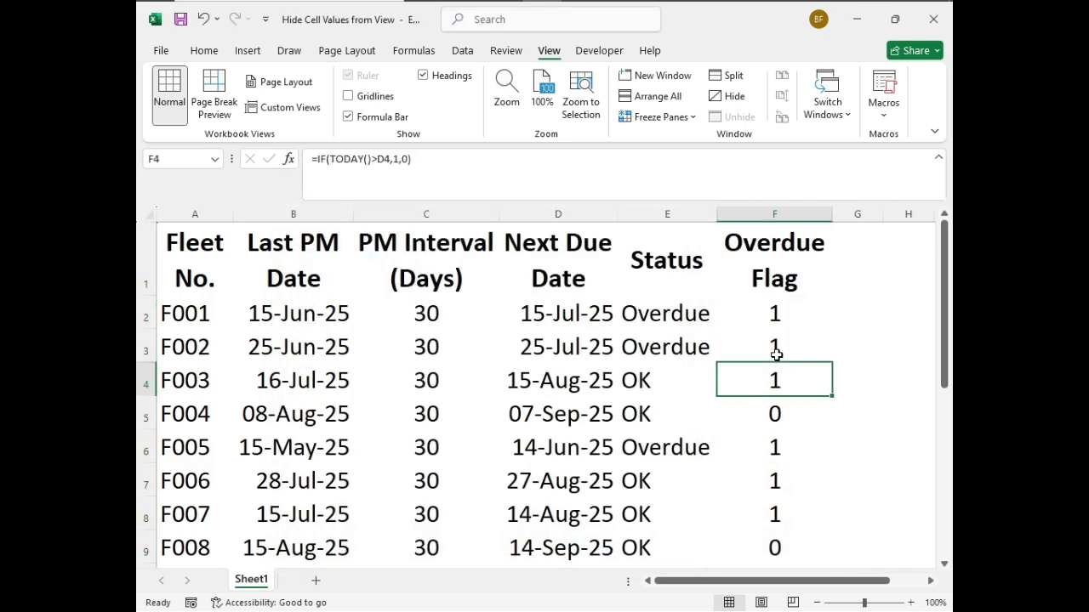
{"action": "scroll", "coordinate": [774, 317], "scroll_direction": "down", "scroll_amount": 1}
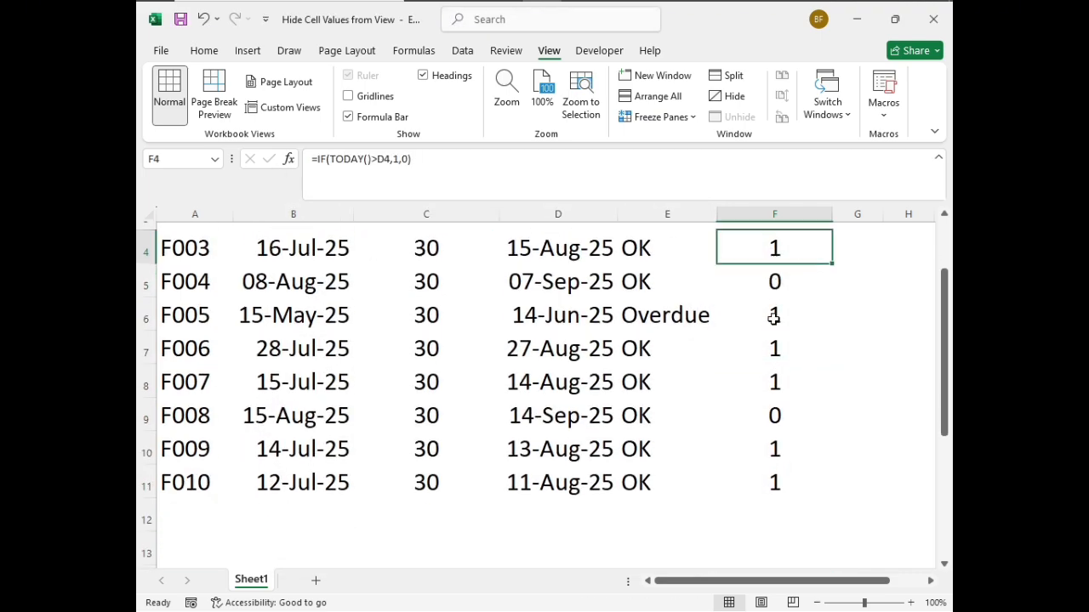
{"action": "scroll", "coordinate": [773, 317], "scroll_direction": "up", "scroll_amount": 1}
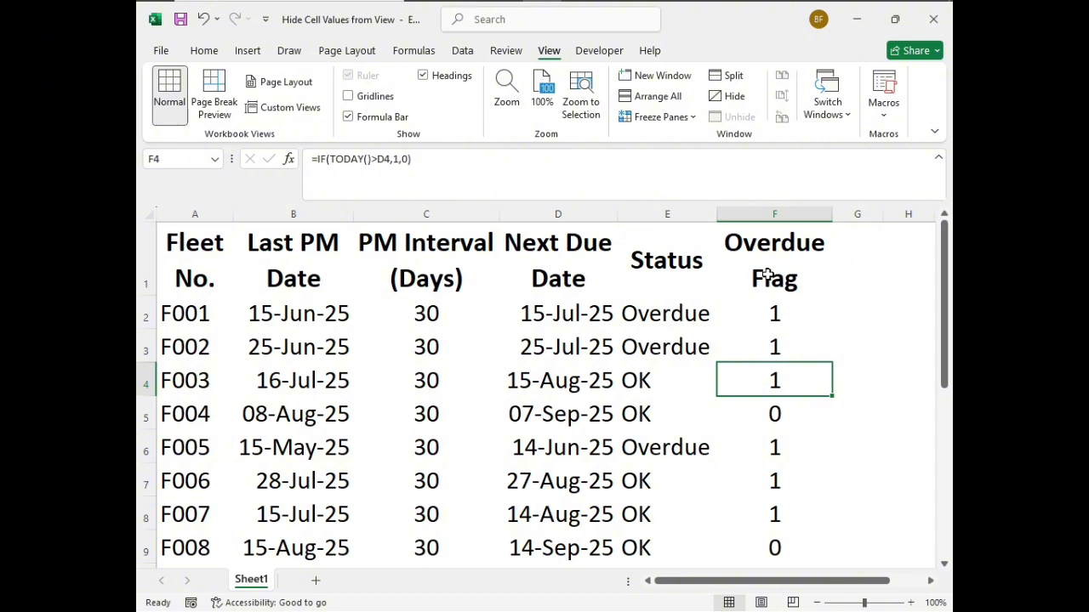
Turn on the Hidden protection option for the Overdue Flag cells F1:F11
{"action": "left_click_drag", "start_coordinate": [768, 272], "coordinate": [778, 510]}
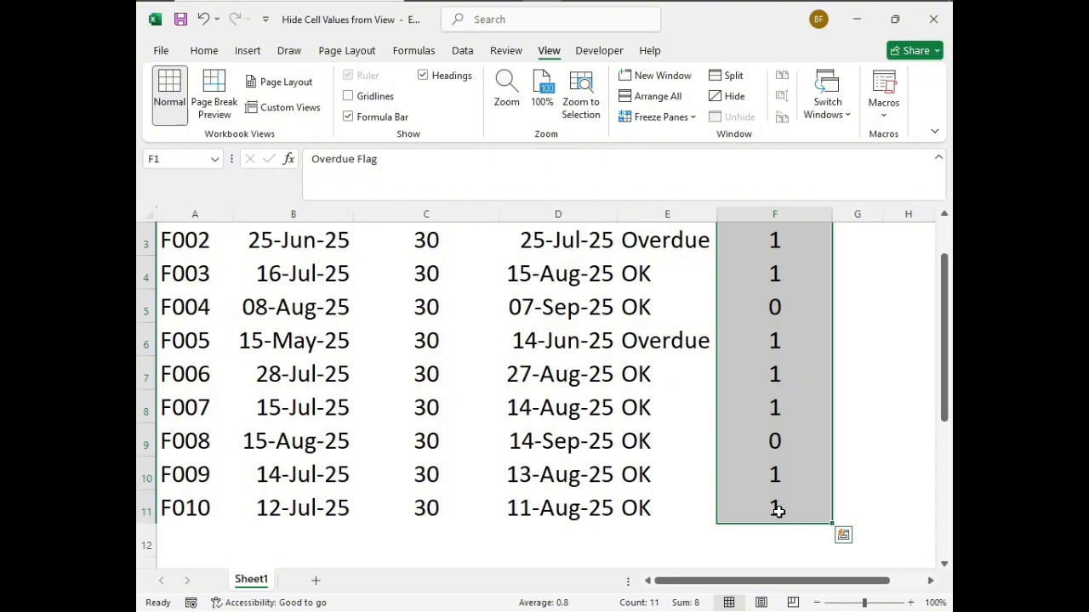
{"action": "scroll", "coordinate": [777, 510], "scroll_direction": "up", "scroll_amount": 1}
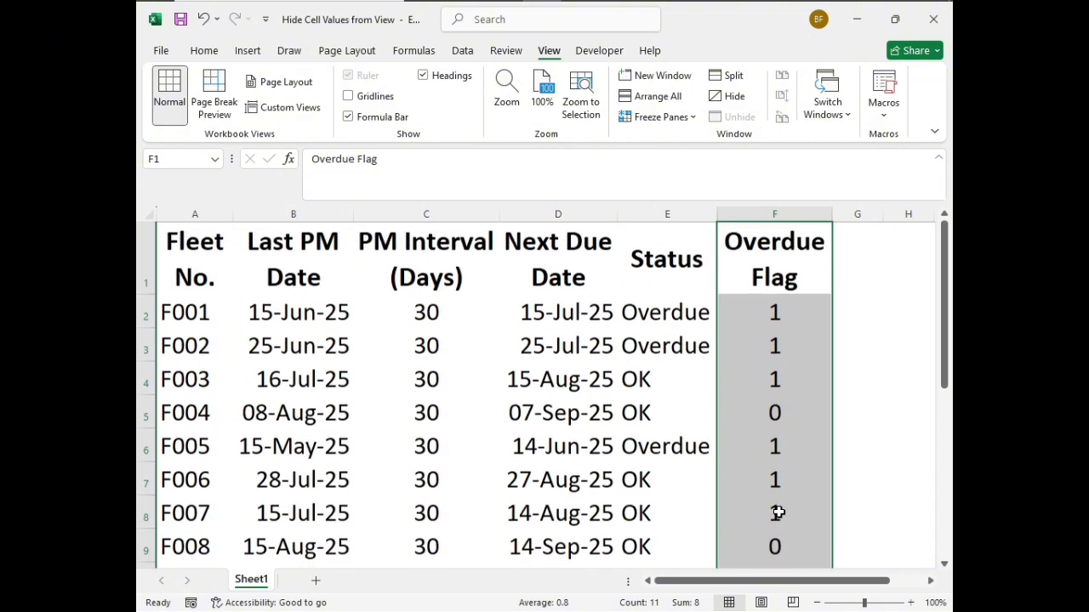
{"action": "key", "text": "ctrl+1"}
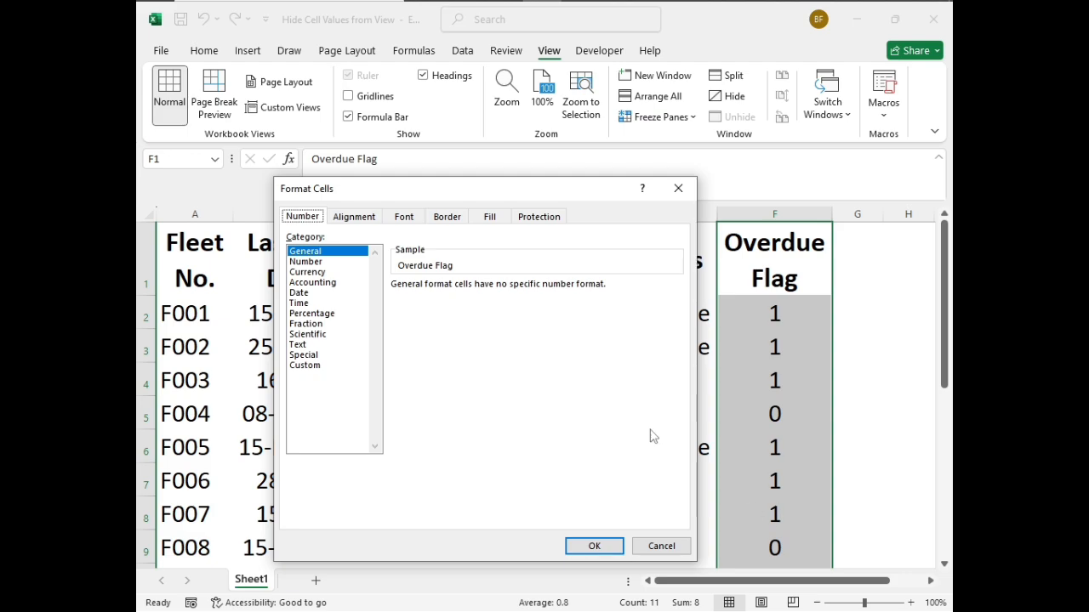
{"action": "left_click", "coordinate": [531, 220]}
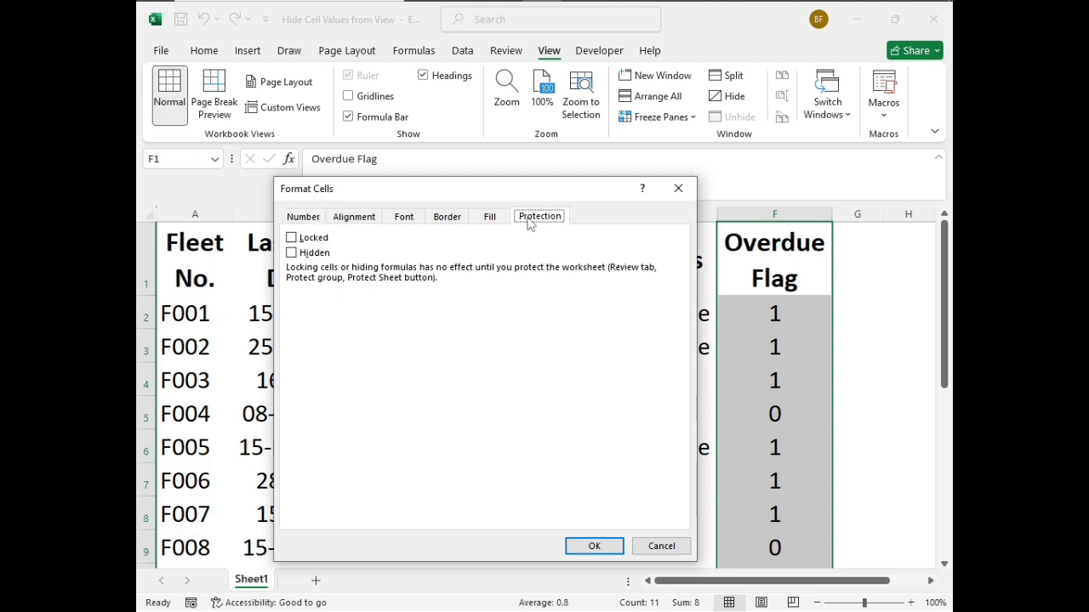
{"action": "left_click", "coordinate": [292, 252]}
{"action": "left_click", "coordinate": [587, 545]}
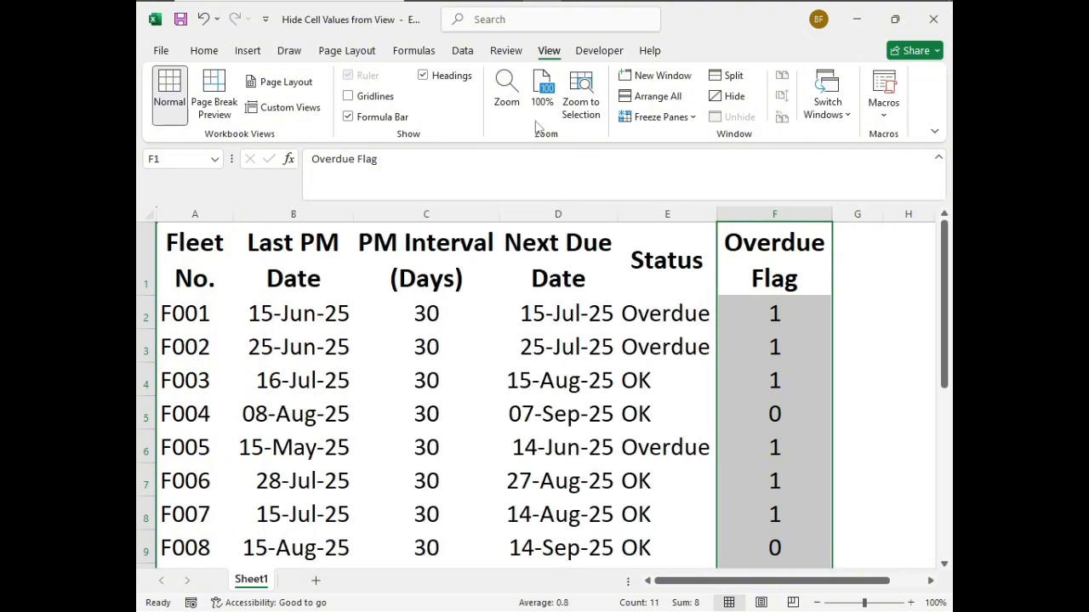
Protect the worksheet without a password, allowing only the selection of locked and unlocked cells, and look over the sheet
{"action": "left_click", "coordinate": [505, 53]}
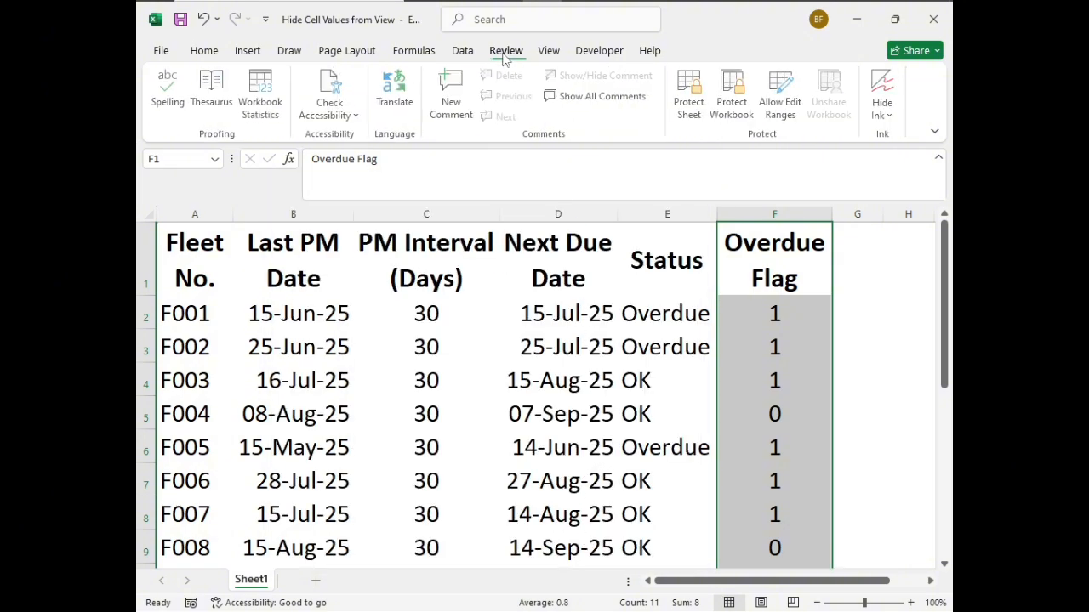
{"action": "left_click", "coordinate": [689, 104]}
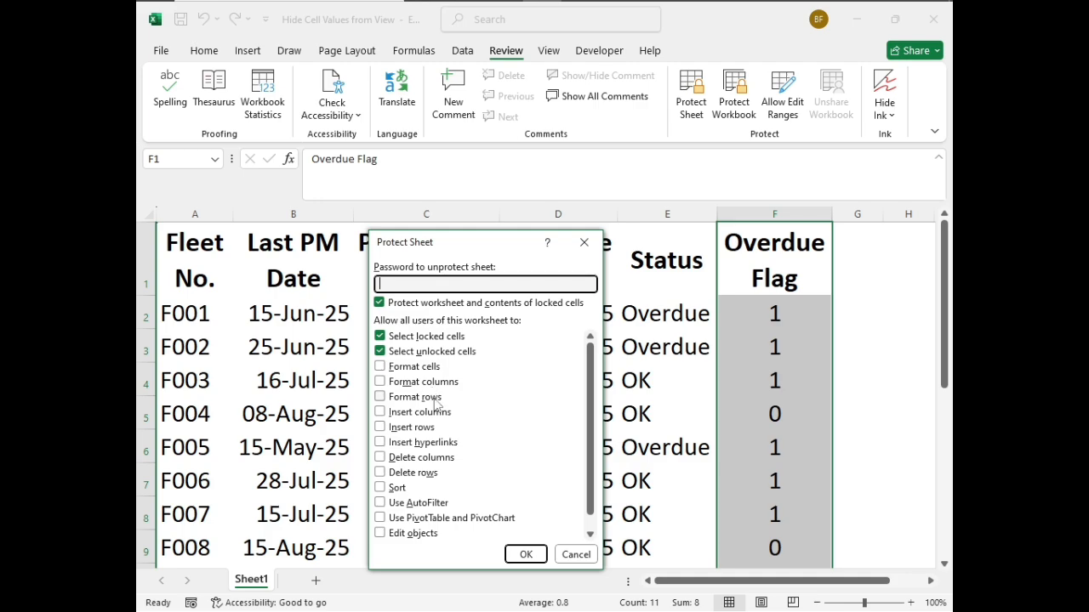
{"action": "left_click", "coordinate": [526, 554]}
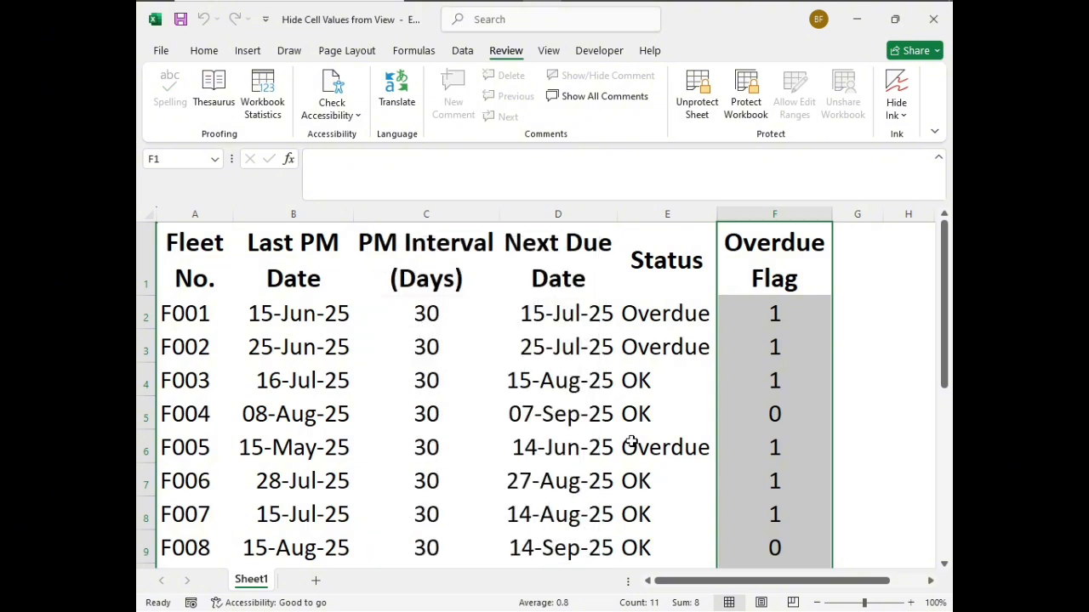
{"action": "scroll", "coordinate": [620, 419], "scroll_direction": "down", "scroll_amount": 1}
{"action": "scroll", "coordinate": [624, 409], "scroll_direction": "up", "scroll_amount": 1}
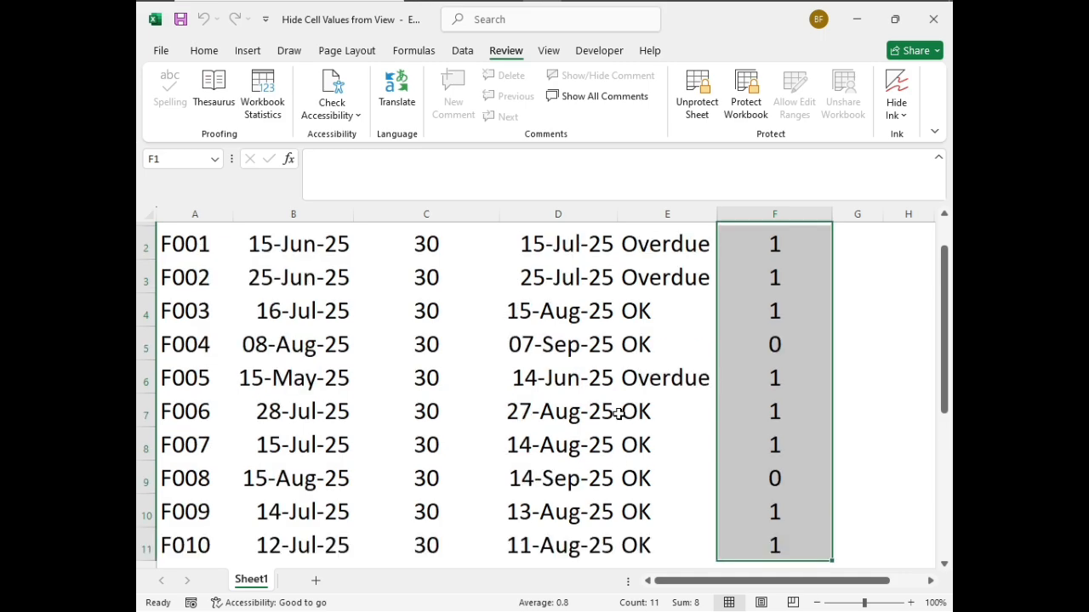
Inspect the Overdue Flag cells from F3 down to F10 in the formula bar while the sheet is protected
{"action": "left_click", "coordinate": [777, 334]}
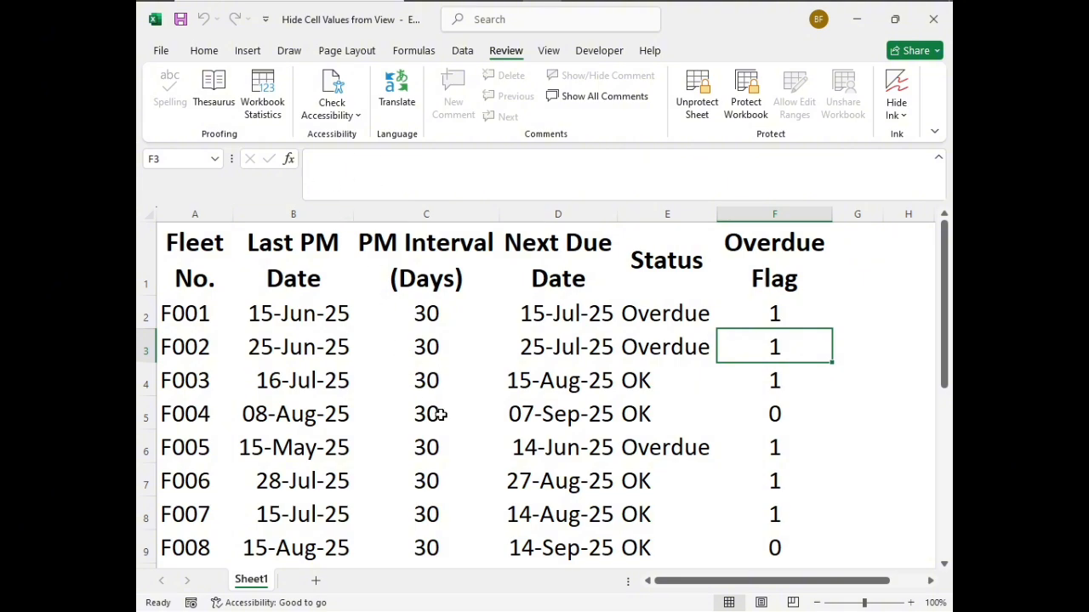
{"action": "key", "text": "Down"}
{"action": "key", "text": "Down"}
{"action": "key", "text": "Down"}
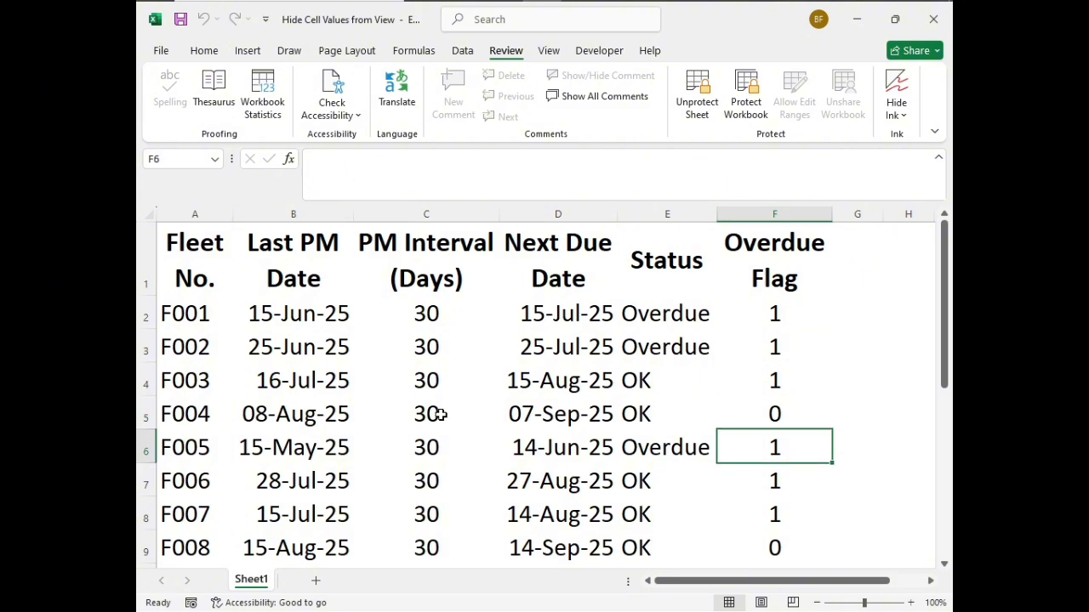
{"action": "key", "text": "Down"}
{"action": "key", "text": "Down"}
{"action": "key", "text": "Down"}
{"action": "key", "text": "Down"}
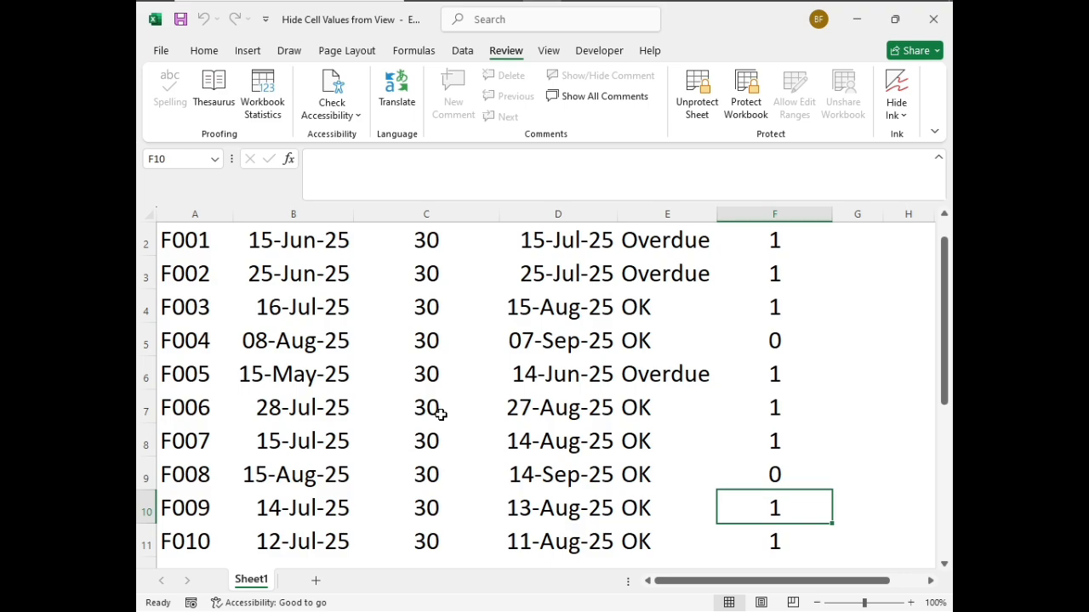
{"action": "key", "text": "Up"}
{"action": "key", "text": "Up"}
{"action": "scroll", "coordinate": [399, 406], "scroll_direction": "up", "scroll_amount": 1}
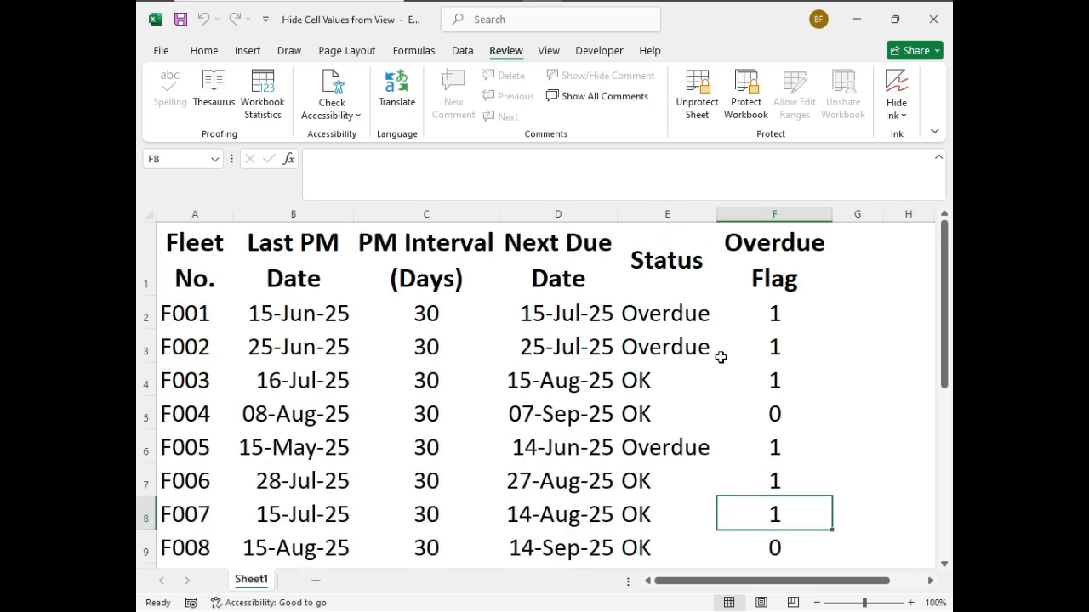
Select the Overdue Flag cells F1:F11 and remove the worksheet protection
{"action": "left_click", "coordinate": [774, 281]}
{"action": "left_click_drag", "start_coordinate": [774, 281], "coordinate": [748, 507]}
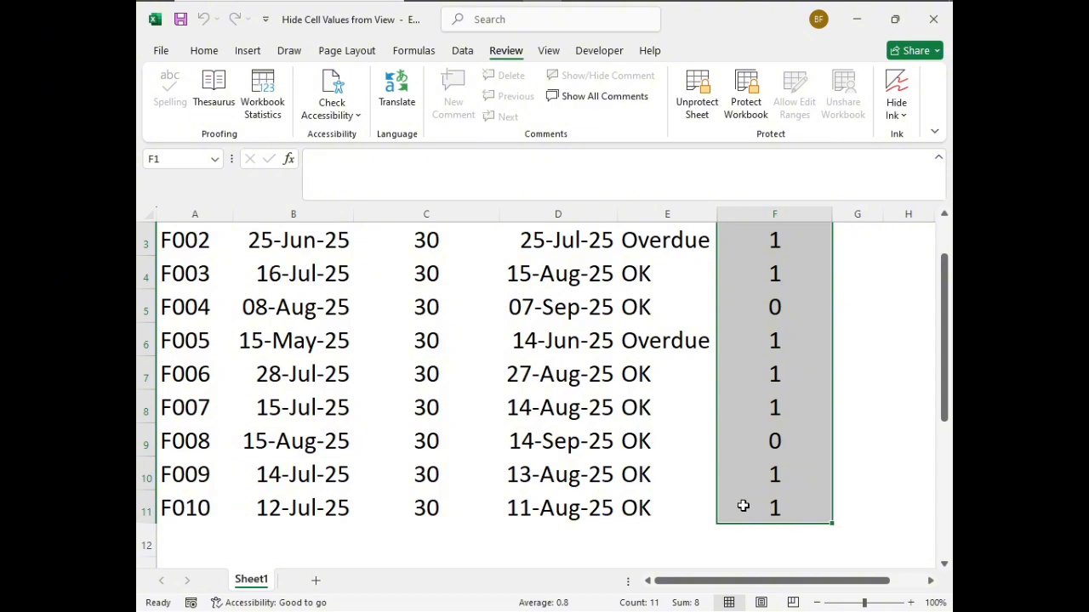
{"action": "left_click", "coordinate": [695, 104]}
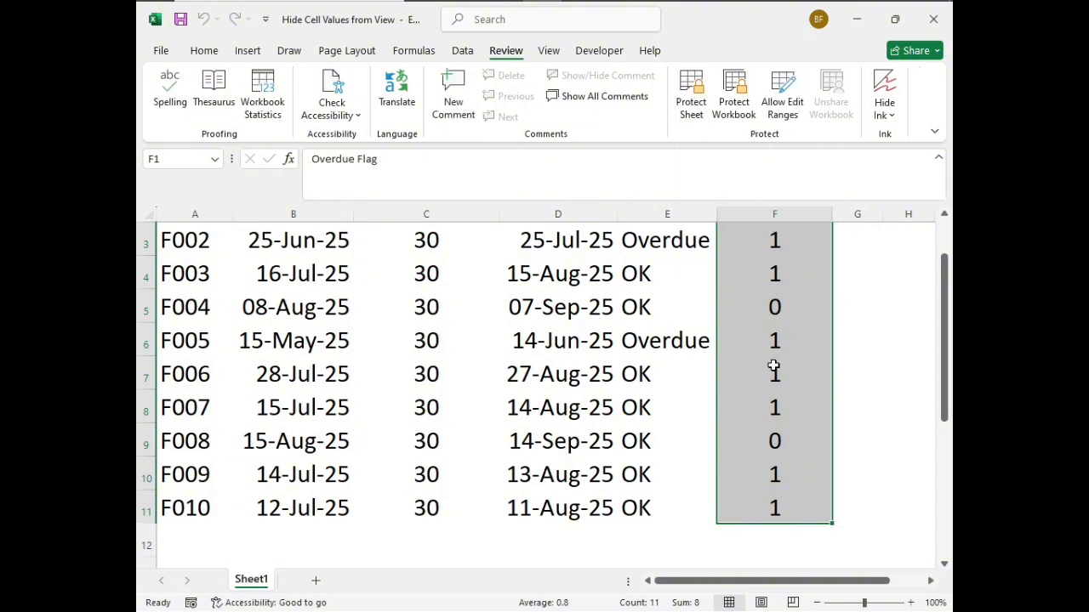
Inspect the Overdue Flag header and formulas in column F through the formula bar on the unprotected sheet
{"action": "left_click", "coordinate": [801, 373]}
{"action": "key", "text": "Up"}
{"action": "key", "text": "Up"}
{"action": "key", "text": "Up"}
{"action": "key", "text": "Up"}
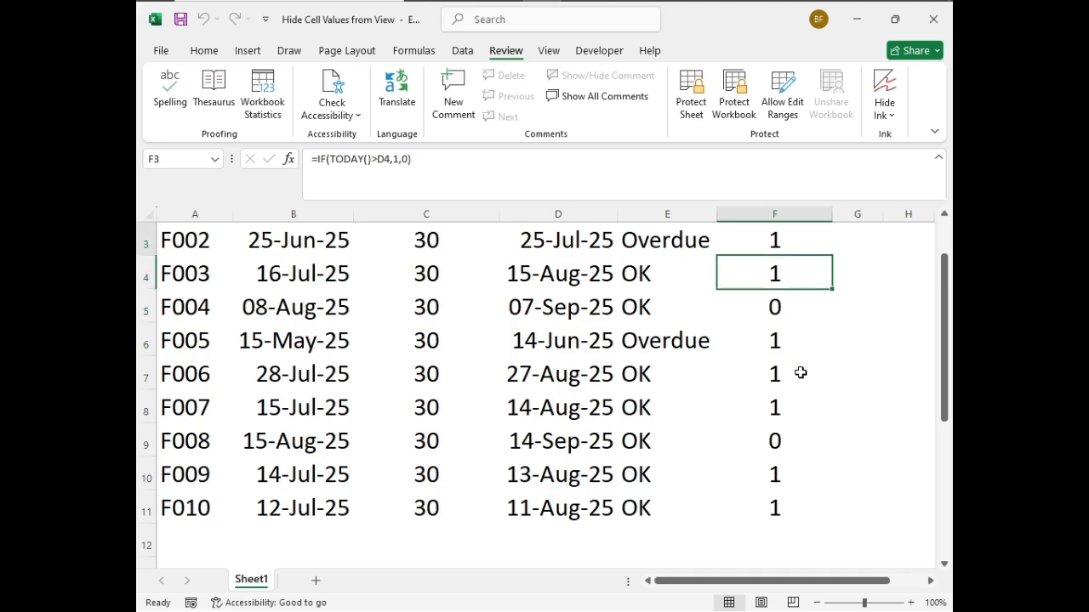
{"action": "key", "text": "Up"}
{"action": "key", "text": "Up"}
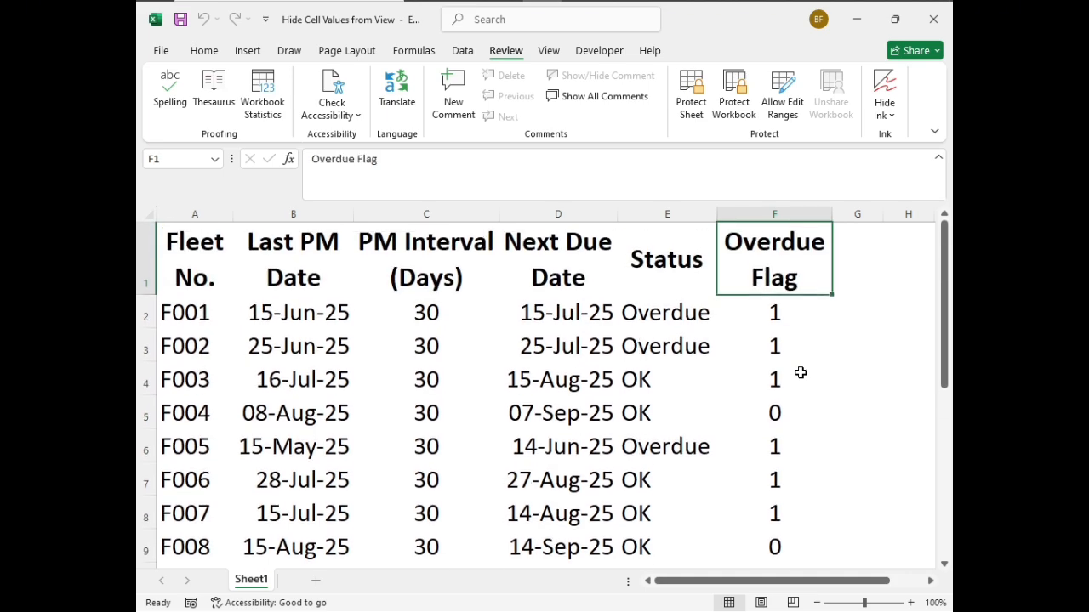
{"action": "key", "text": "Down"}
{"action": "key", "text": "Down"}
{"action": "key", "text": "Down"}
{"action": "key", "text": "Down"}
{"action": "key", "text": "Down"}
{"action": "key", "text": "Down"}
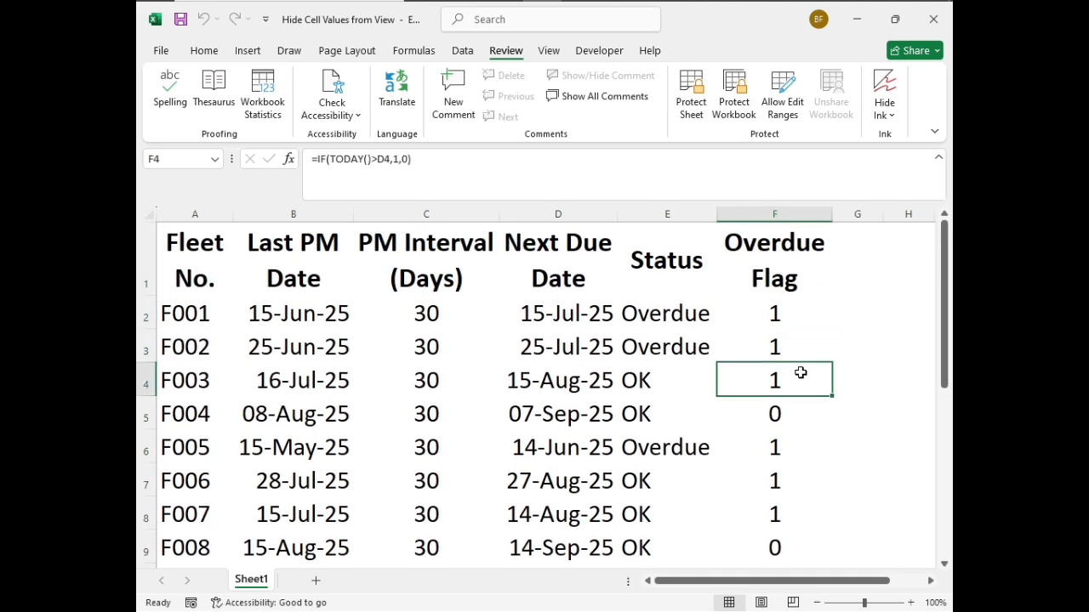
{"action": "key", "text": "Down"}
{"action": "key", "text": "Up"}
{"action": "key", "text": "Up"}
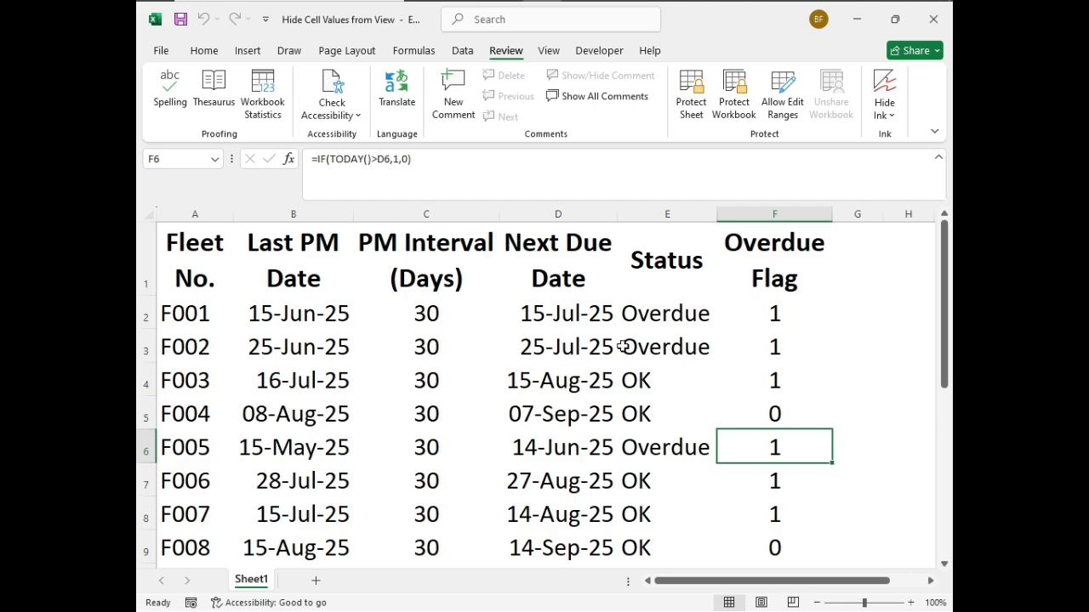
Insert a new module in the Visual Basic editor and close the Project and Properties panes
{"action": "left_click", "coordinate": [598, 50]}
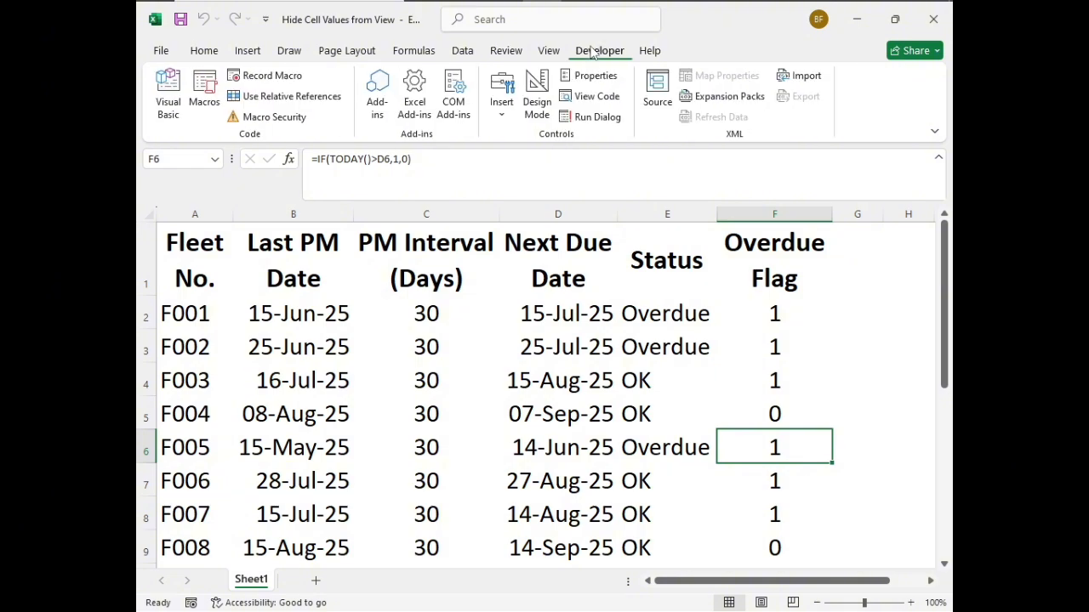
{"action": "left_click", "coordinate": [178, 97]}
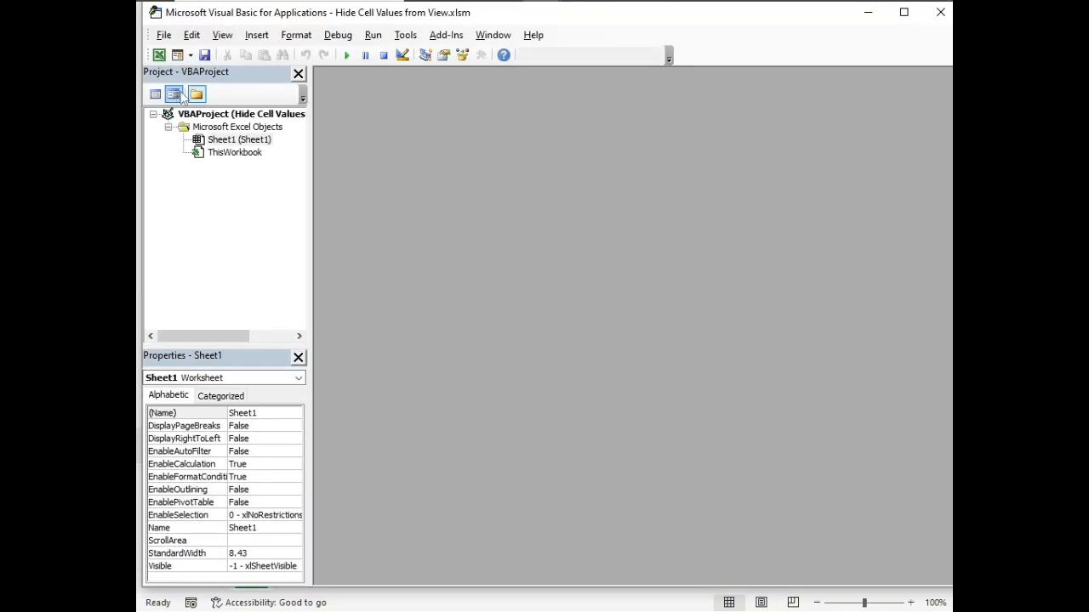
{"action": "left_click", "coordinate": [256, 35]}
{"action": "left_click", "coordinate": [289, 89]}
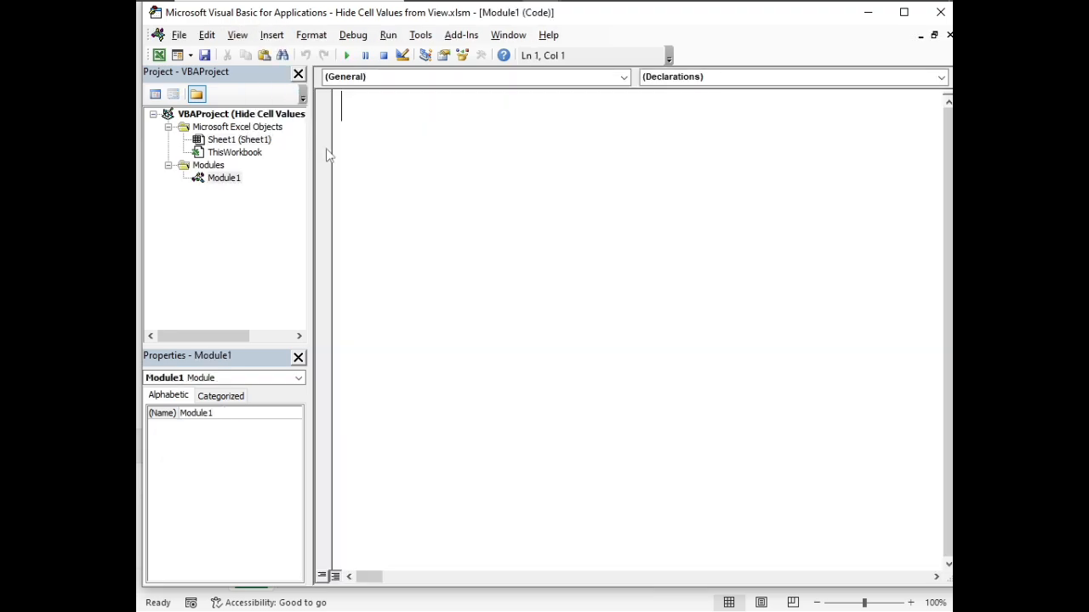
{"action": "left_click", "coordinate": [298, 74]}
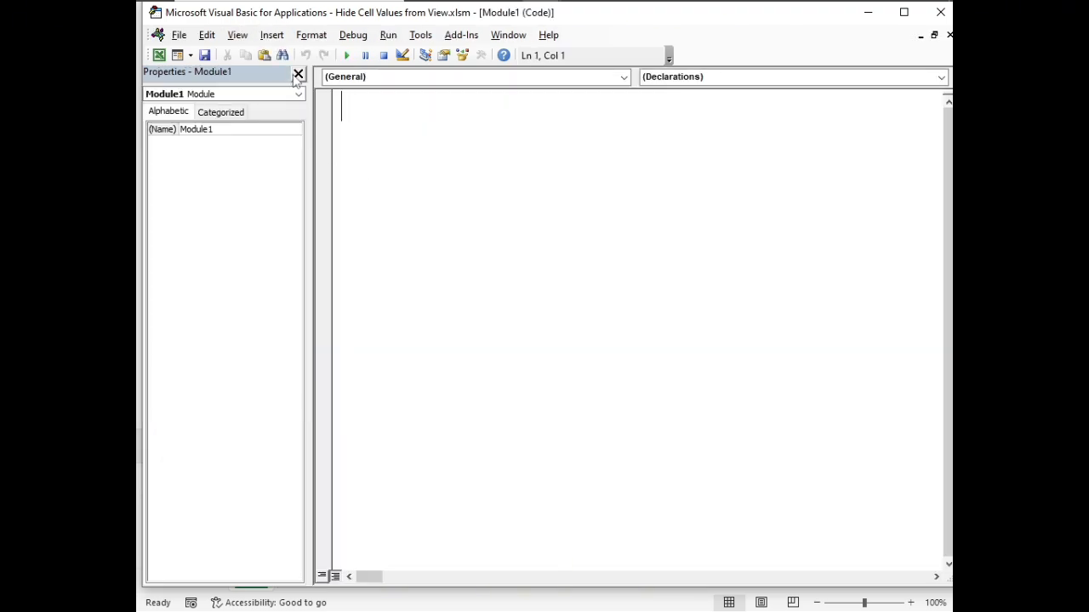
{"action": "left_click", "coordinate": [299, 74]}
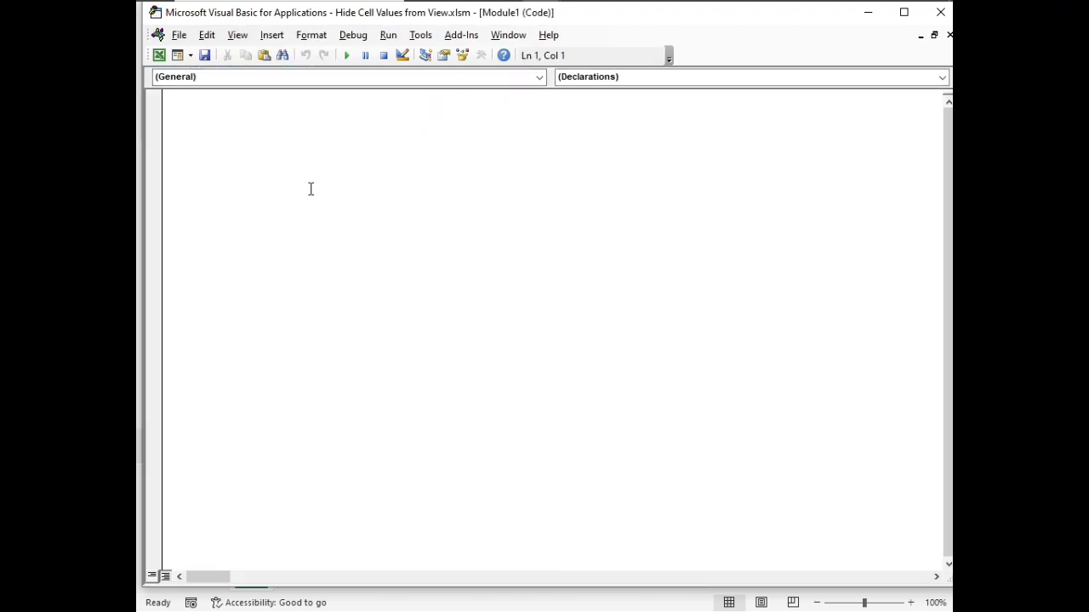
Create the procedure Sub HideCellValues and begin its indented body line with Range("
{"action": "type", "text": "Sub H"}
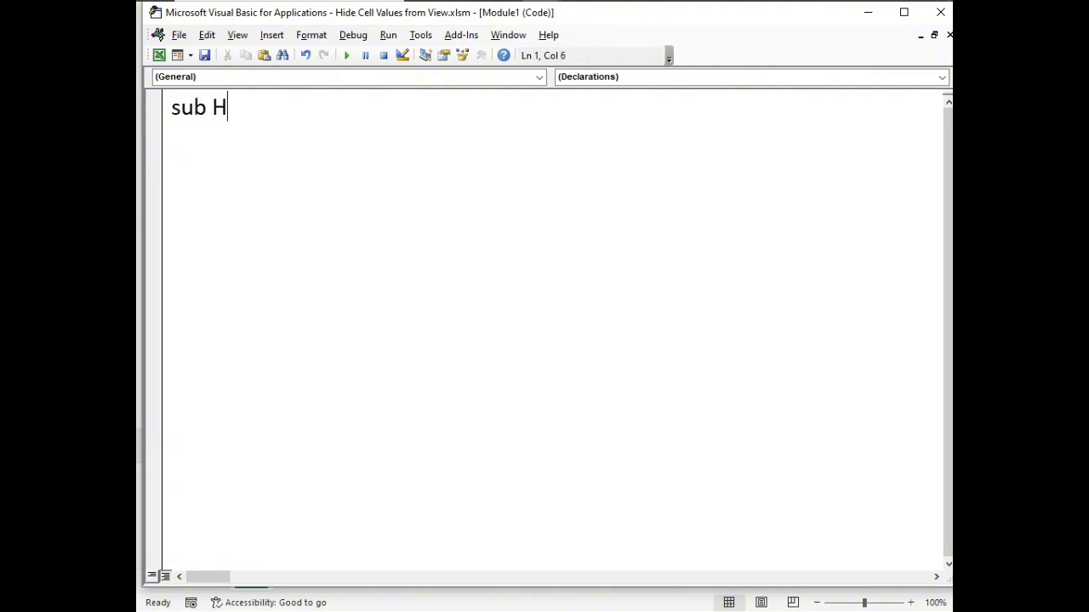
{"action": "type", "text": "ideCells"}
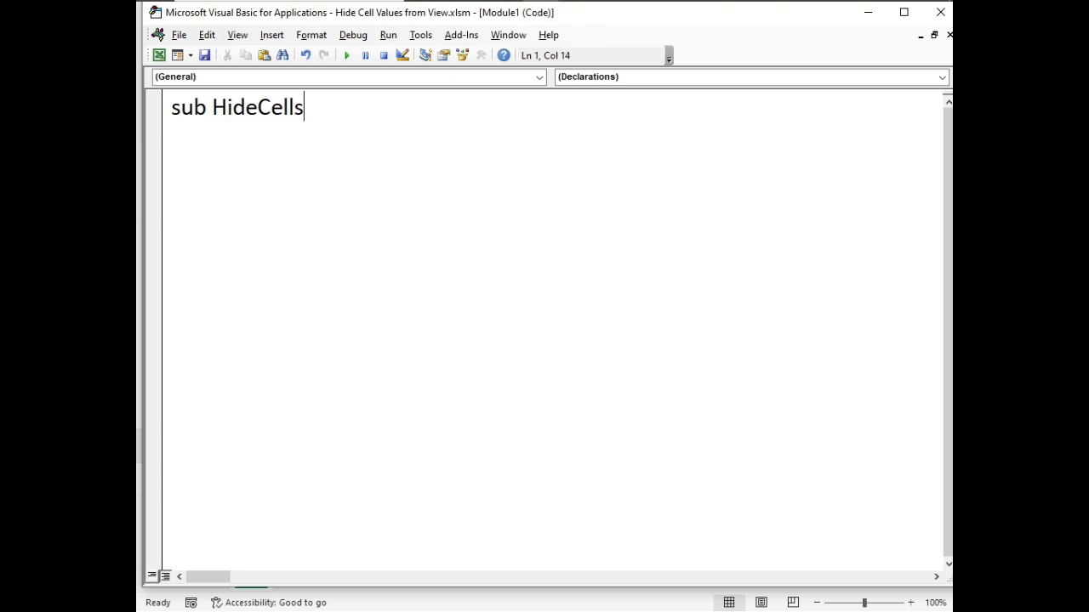
{"action": "key", "text": "BackSpace"}
{"action": "type", "text": "Values"}
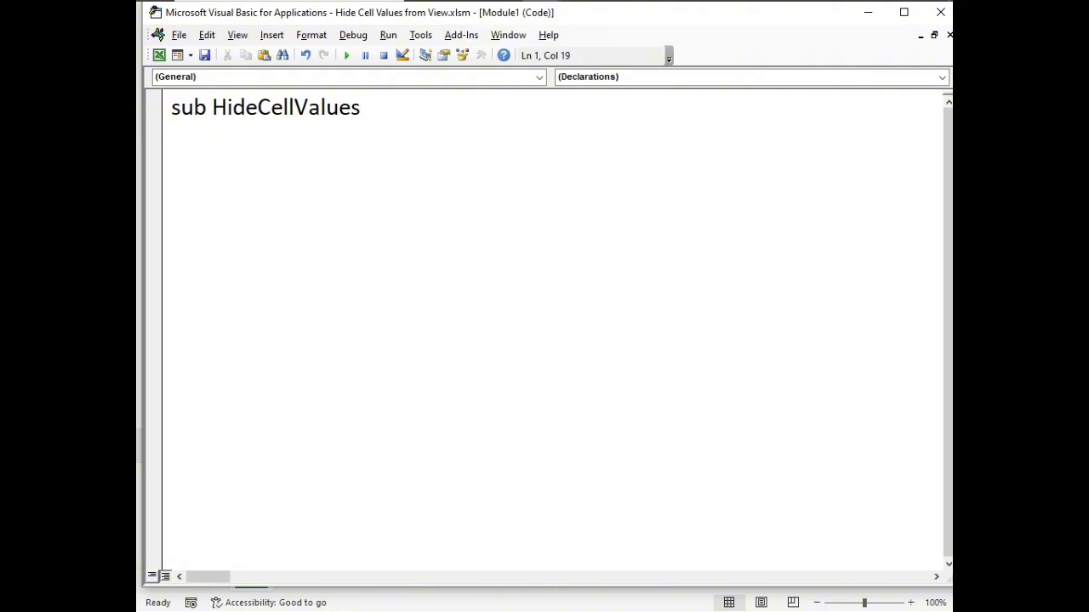
{"action": "key", "text": "Return"}
{"action": "key", "text": "Tab"}
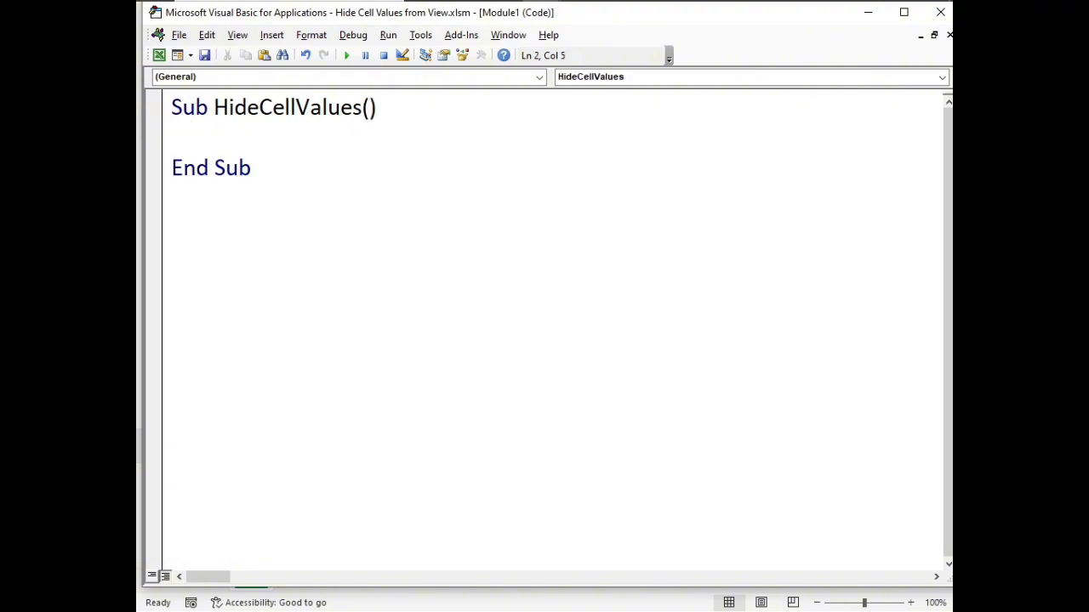
{"action": "type", "text": "Range"}
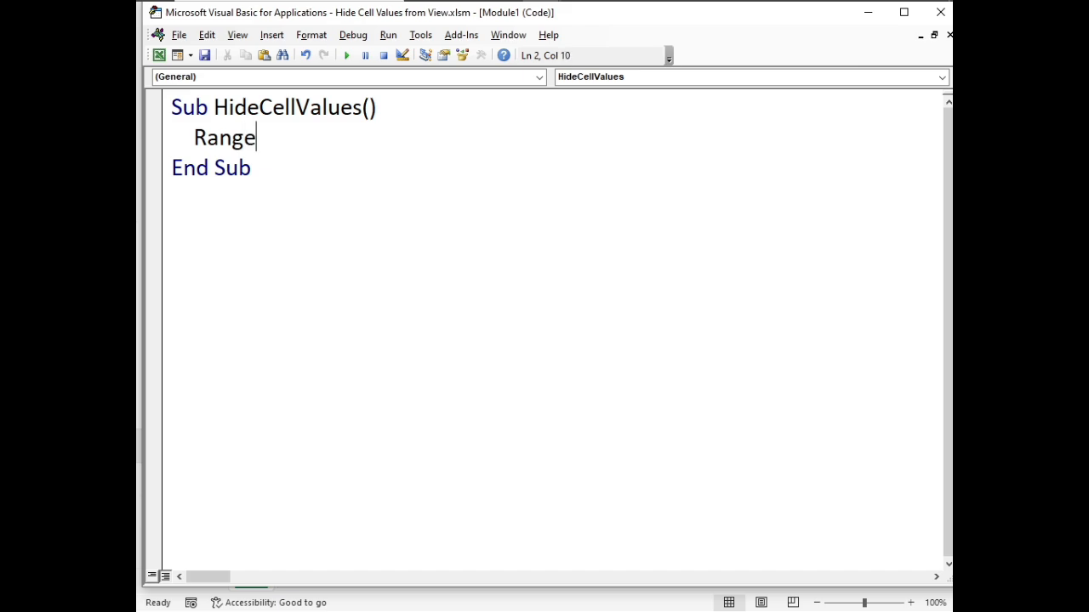
{"action": "type", "text": "("}
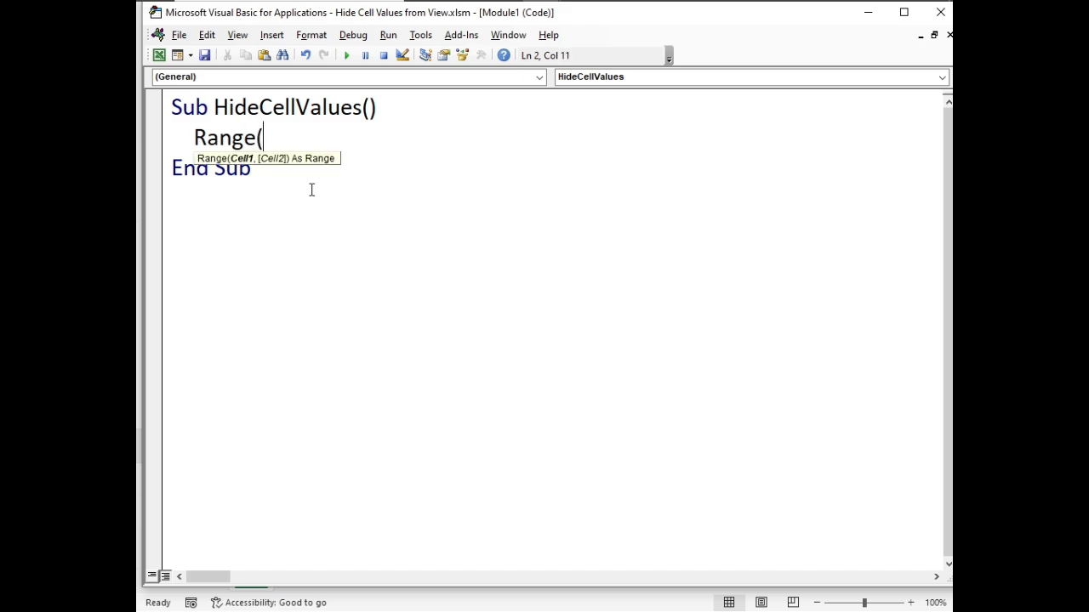
{"action": "type", "text": "\""}
Check the Overdue Flag column's first and last cells in the worksheet and complete the macro's reference as Range("F1:F11")
{"action": "left_click", "coordinate": [160, 60]}
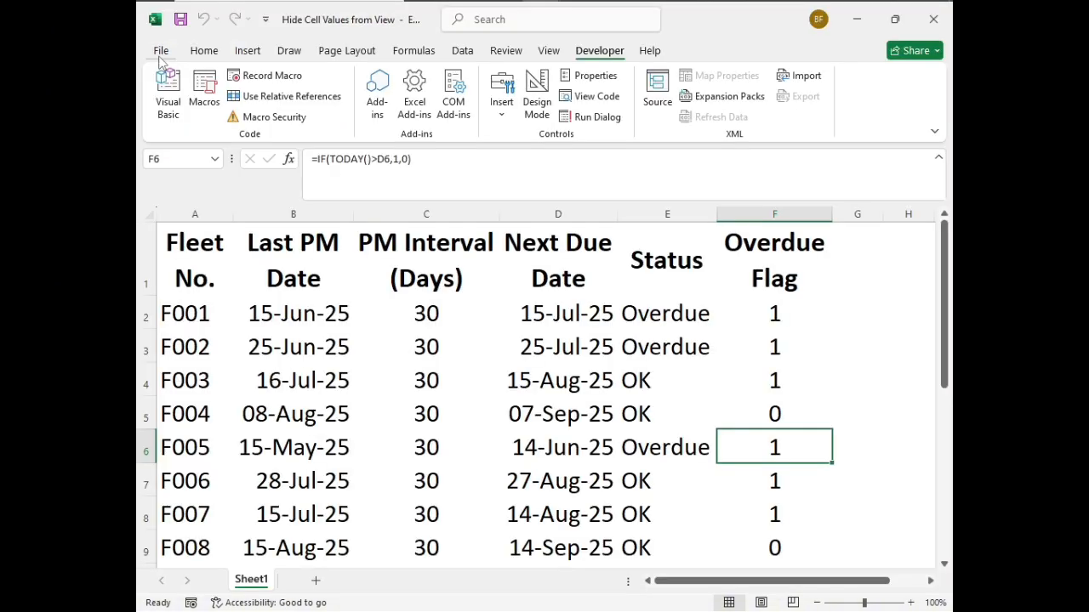
{"action": "left_click", "coordinate": [762, 253]}
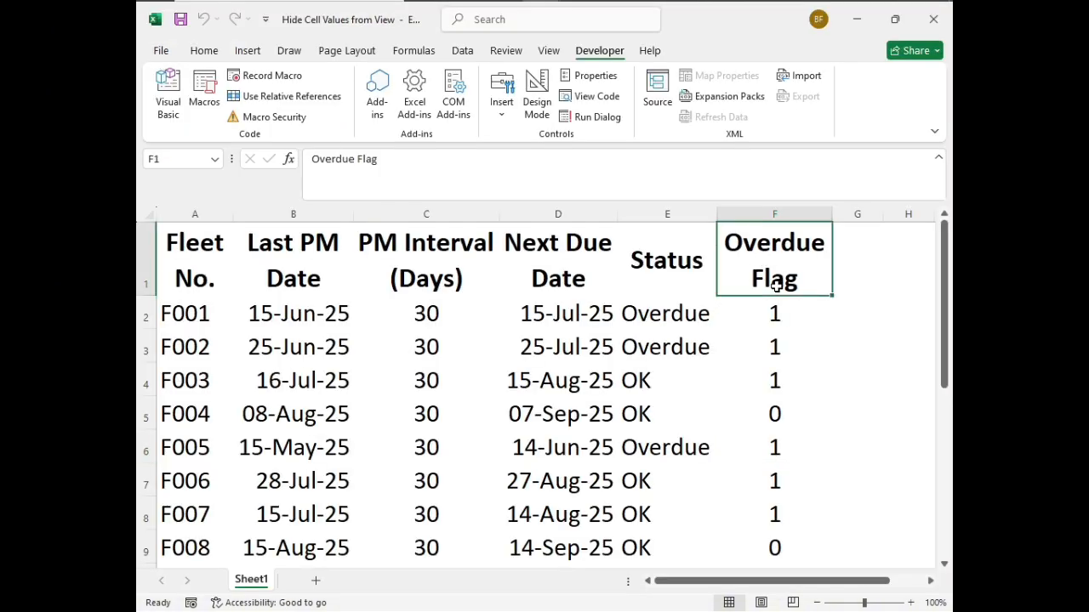
{"action": "scroll", "coordinate": [789, 323], "scroll_direction": "down", "scroll_amount": 3}
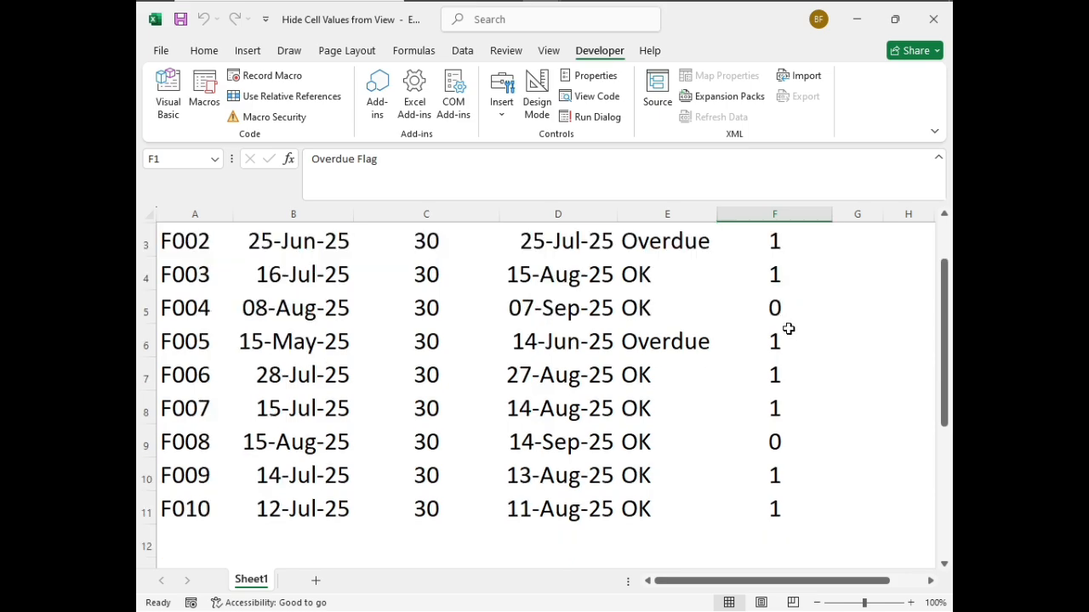
{"action": "left_click", "coordinate": [770, 473]}
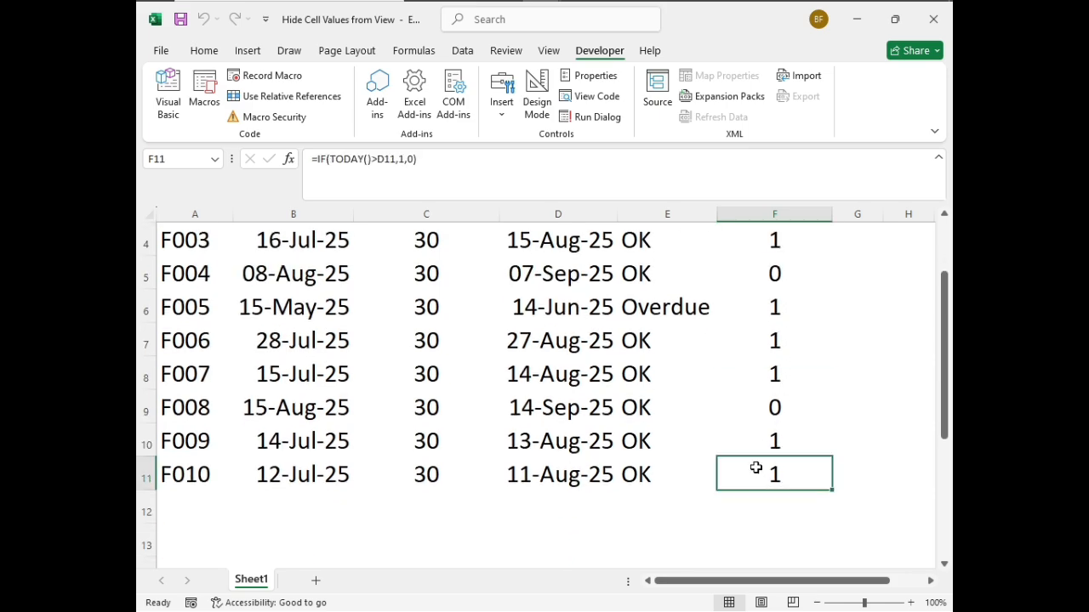
{"action": "scroll", "coordinate": [752, 459], "scroll_direction": "up", "scroll_amount": 3}
{"action": "left_click", "coordinate": [167, 94]}
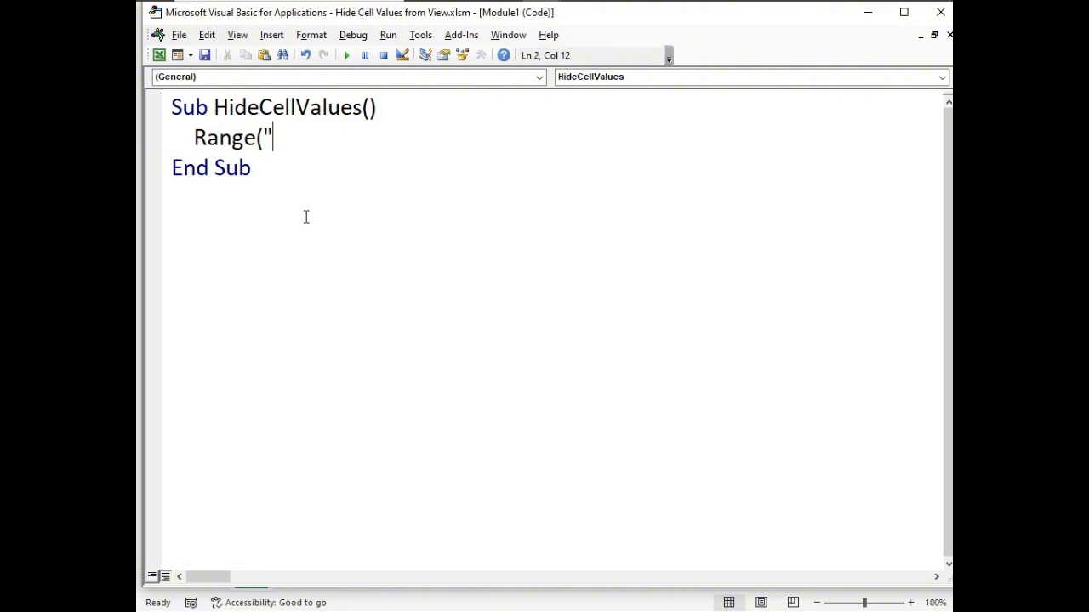
{"action": "type", "text": "F1:F11"}
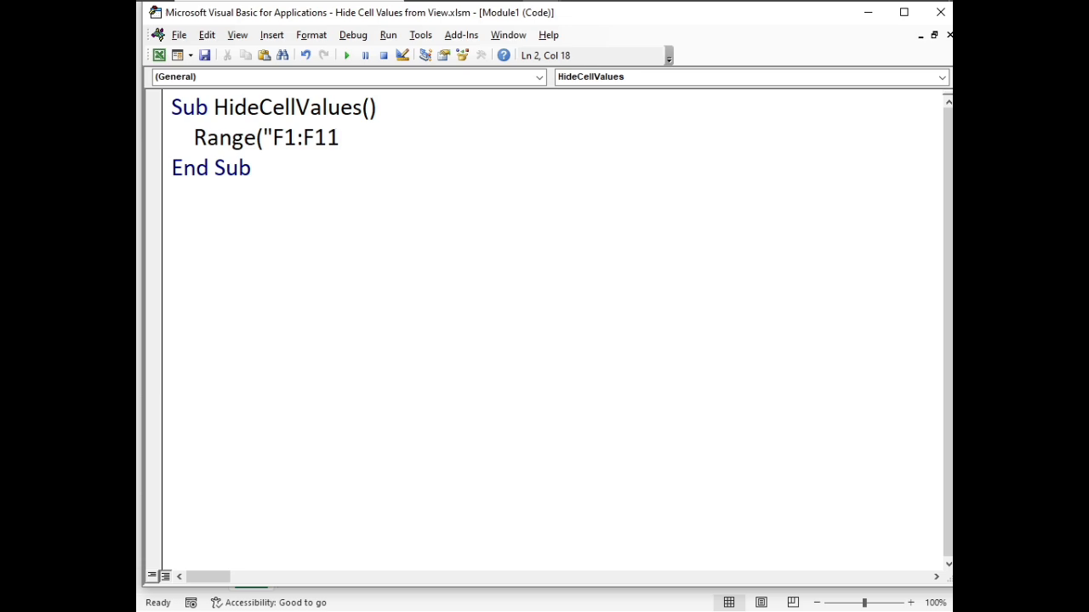
{"action": "type", "text": "\")."}
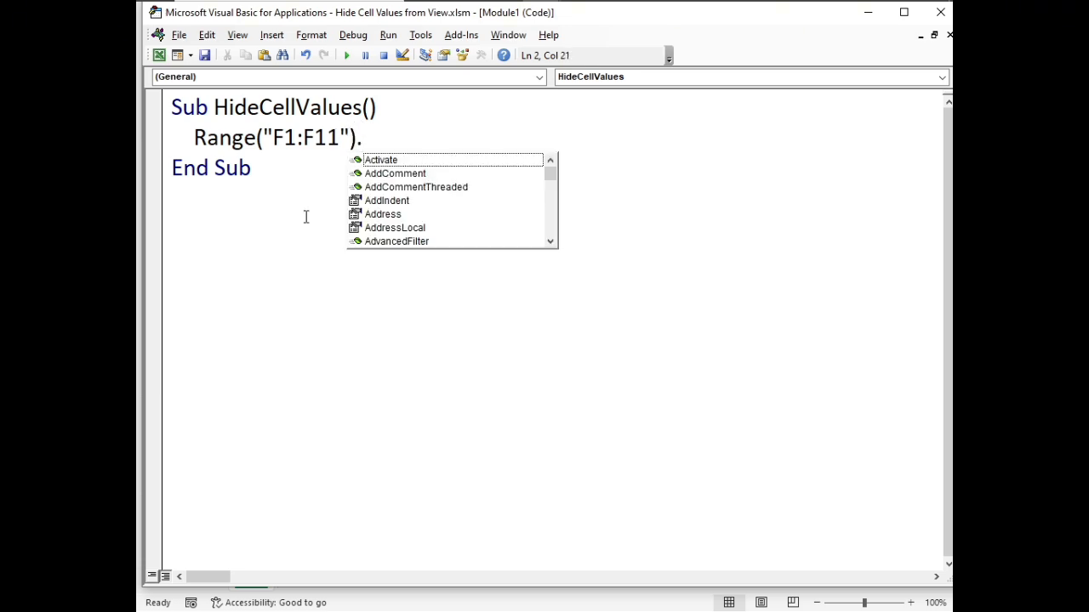
{"action": "type", "text": "Numb"}
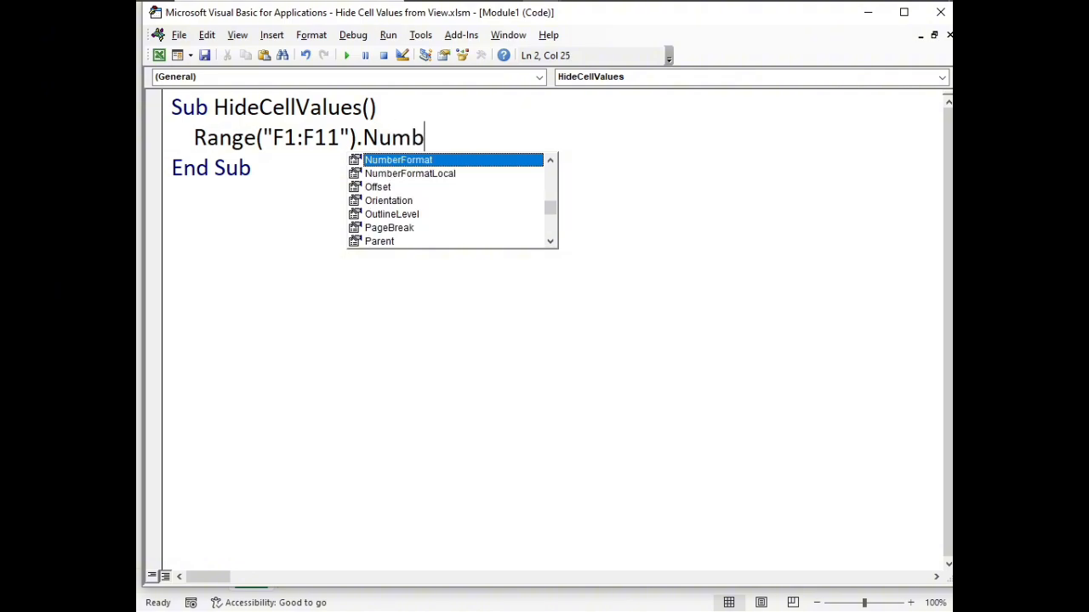
Assign the NumberFormat property of the F1:F11 range the format code ";;;" in HideCellValues
{"action": "key", "text": "Tab"}
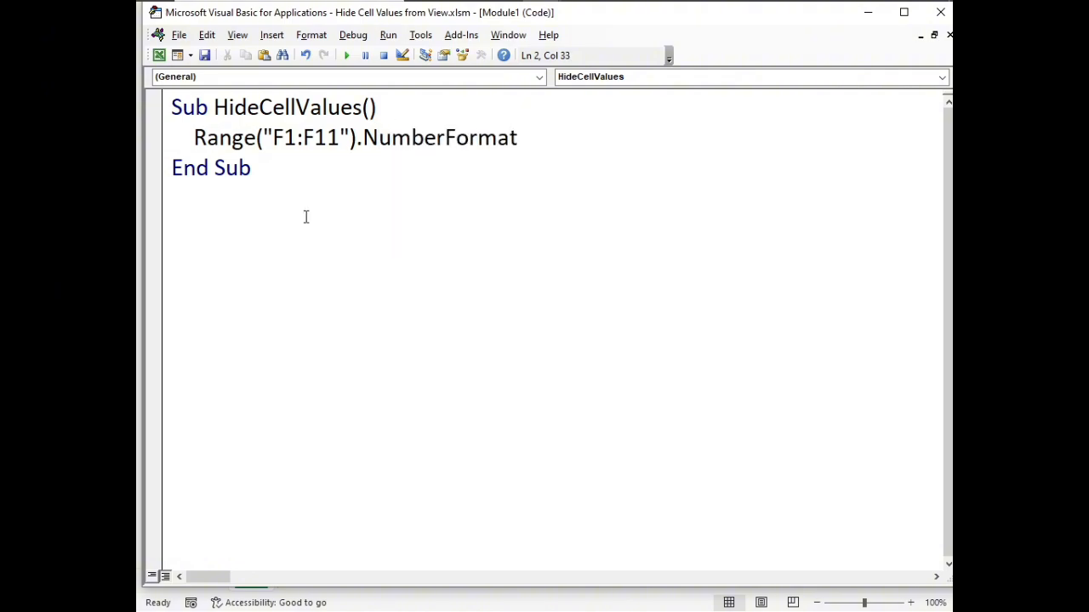
{"action": "type", "text": "=\";;;\""}
Create a second empty procedure named ShowCellValues below HideCellValues, separated by a blank line
{"action": "key", "text": "Down"}
{"action": "key", "text": "Return"}
{"action": "key", "text": "Return"}
{"action": "type", "text": "sub"}
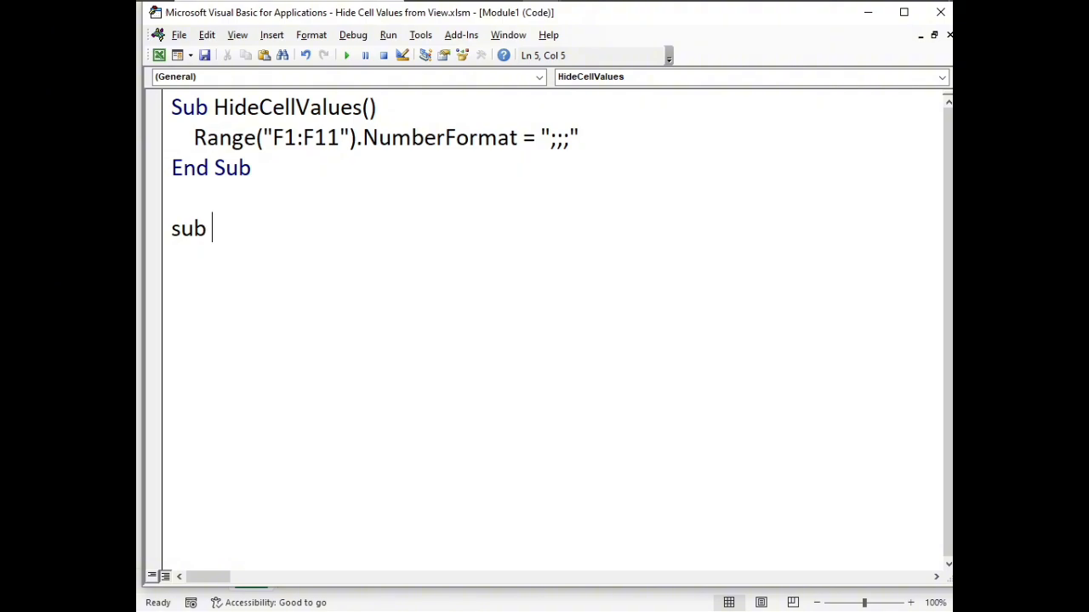
{"action": "type", "text": "ShowCell"}
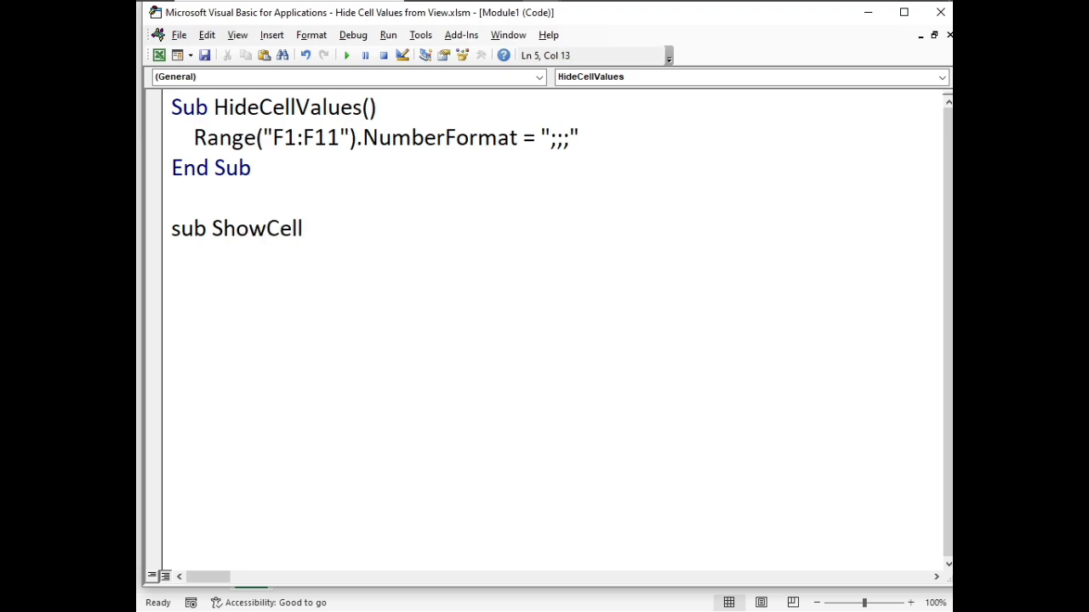
{"action": "type", "text": "Values"}
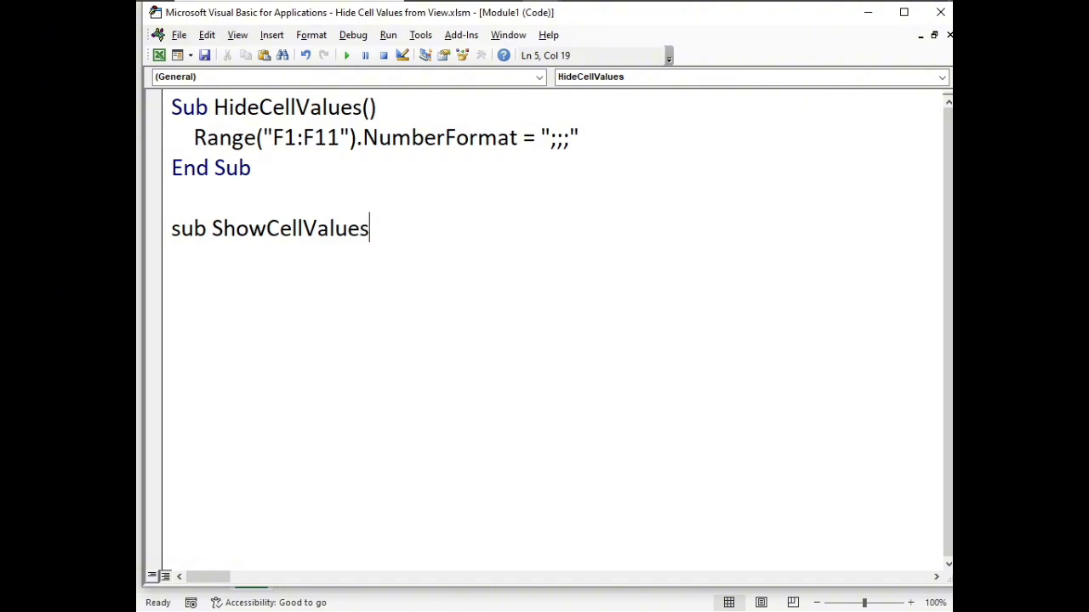
{"action": "key", "text": "Return"}
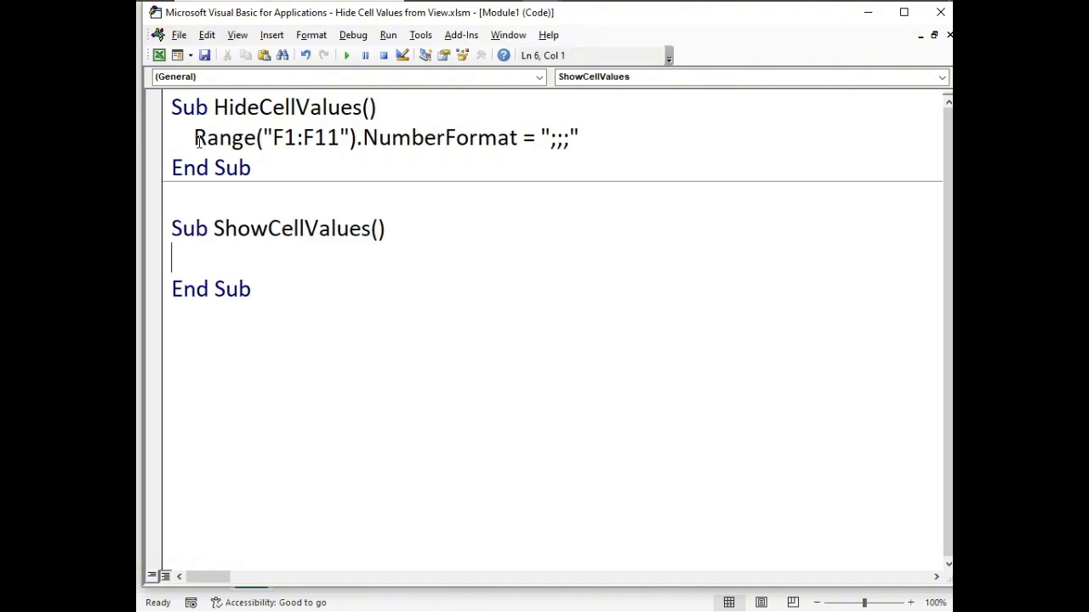
Copy the NumberFormat line from HideCellValues into the body of ShowCellValues, indented one level
{"action": "left_click_drag", "start_coordinate": [194, 138], "coordinate": [593, 141]}
{"action": "key", "text": "ctrl+c"}
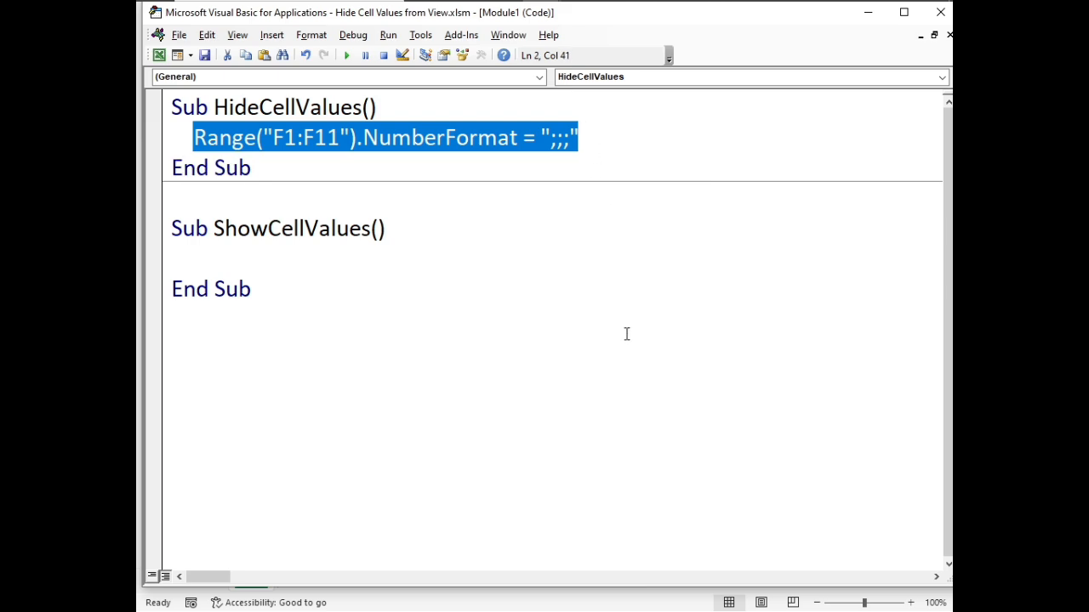
{"action": "left_click", "coordinate": [227, 263]}
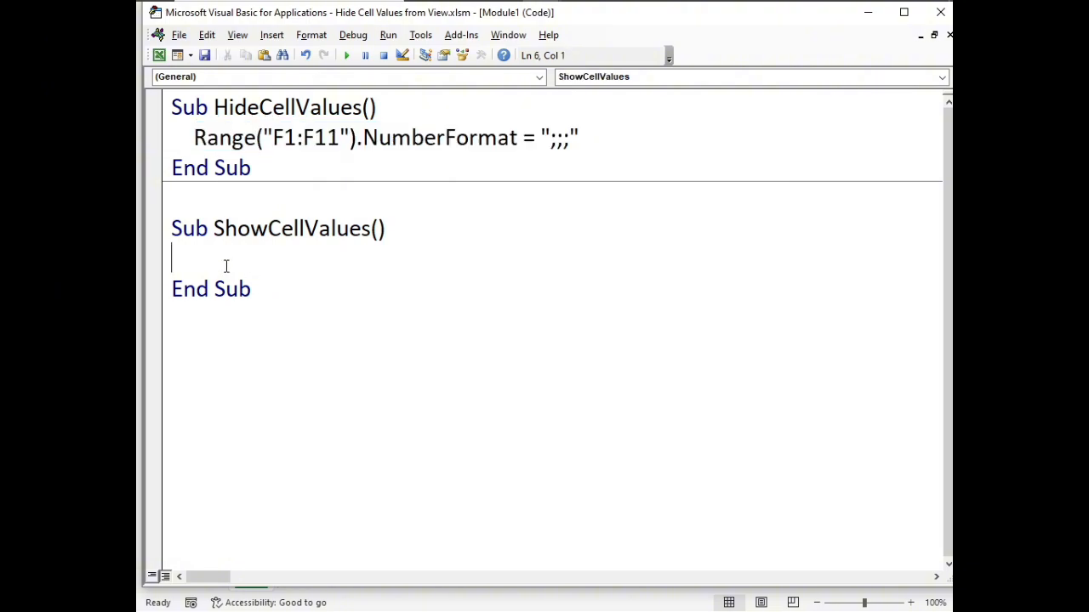
{"action": "key", "text": "Tab"}
{"action": "key", "text": "ctrl+v"}
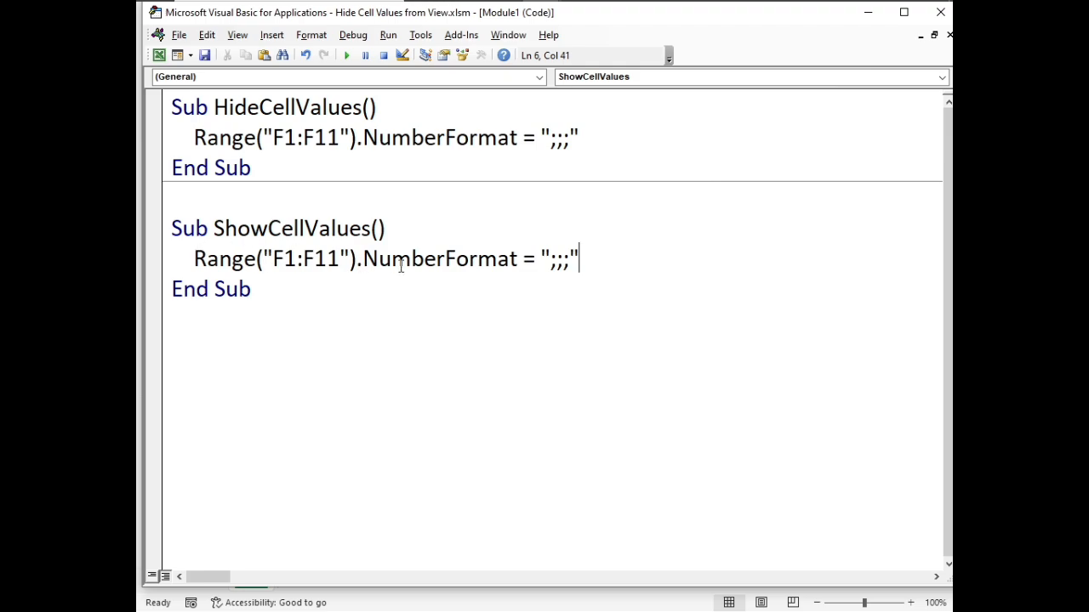
Replace the format code in the ShowCellValues line with "General"
{"action": "left_click", "coordinate": [554, 259]}
{"action": "left_click", "coordinate": [552, 259]}
{"action": "key", "text": "Delete"}
{"action": "key", "text": "Delete"}
{"action": "key", "text": "Delete"}
{"action": "type", "text": "General"}
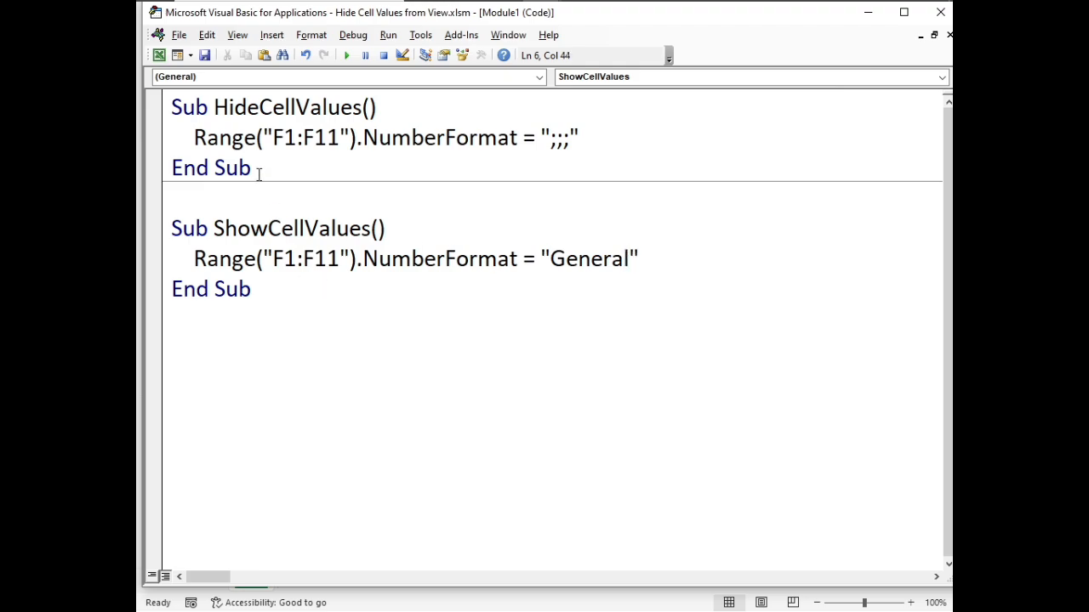
Switch back to the Excel worksheet, run the HideCellValues macro and check the formulas in cells F2 to F4
{"action": "left_click", "coordinate": [159, 56]}
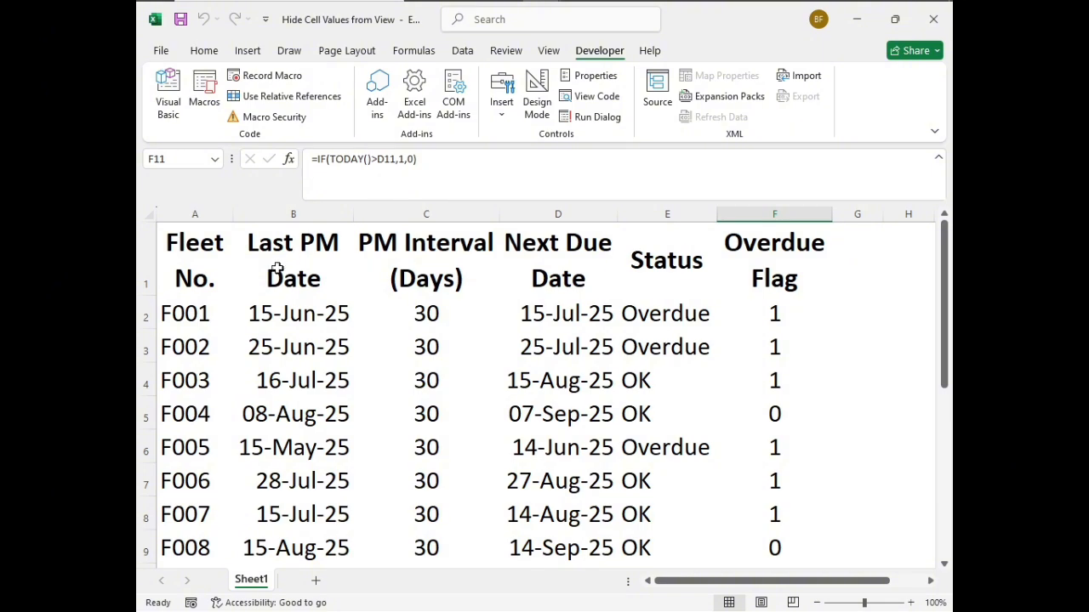
{"action": "left_click", "coordinate": [556, 310]}
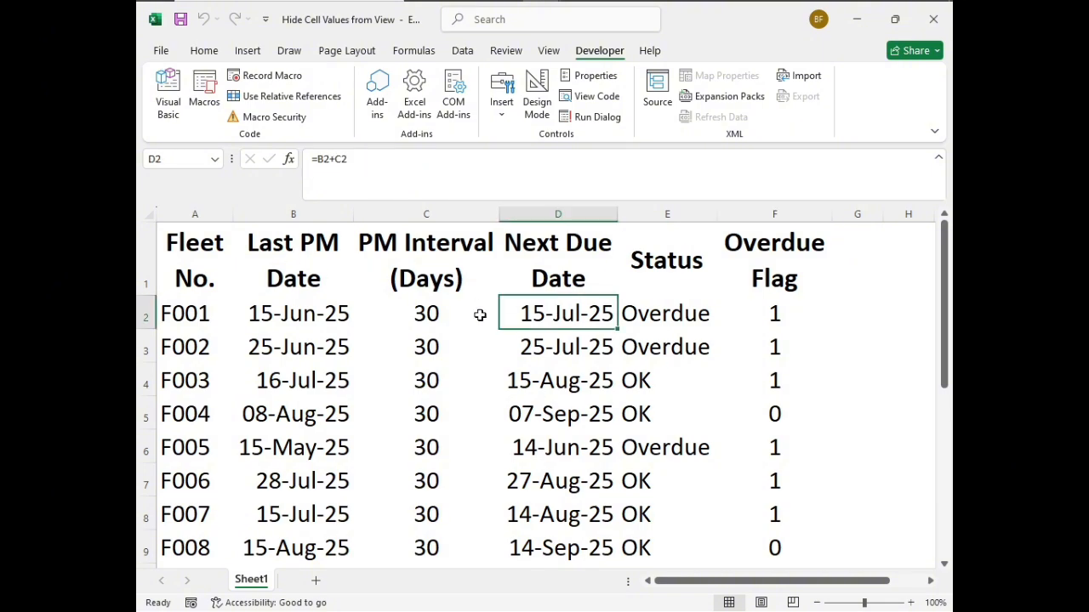
{"action": "left_click", "coordinate": [205, 101]}
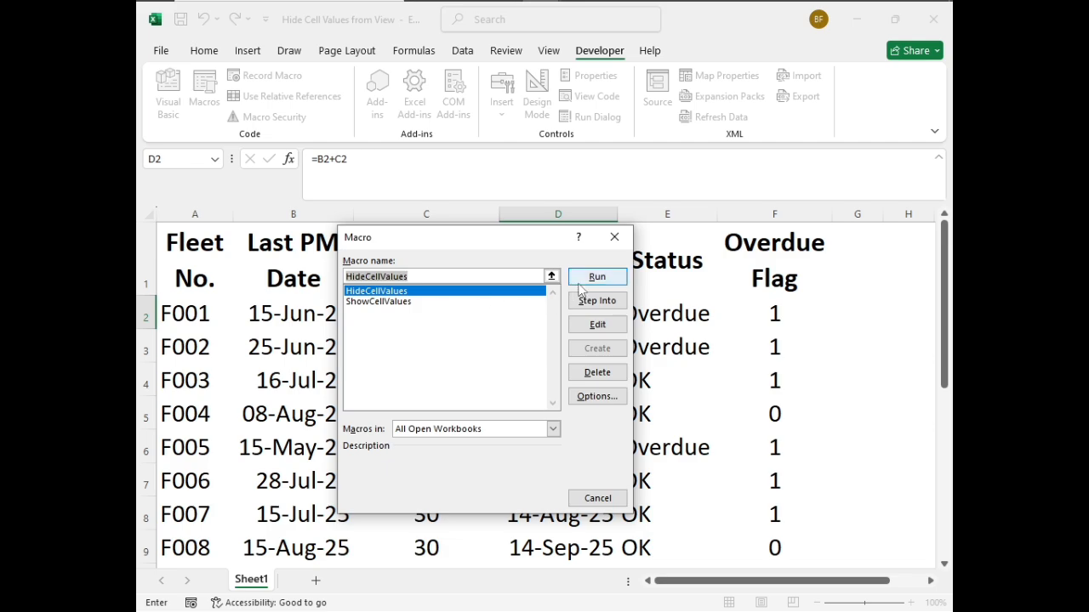
{"action": "left_click", "coordinate": [434, 294]}
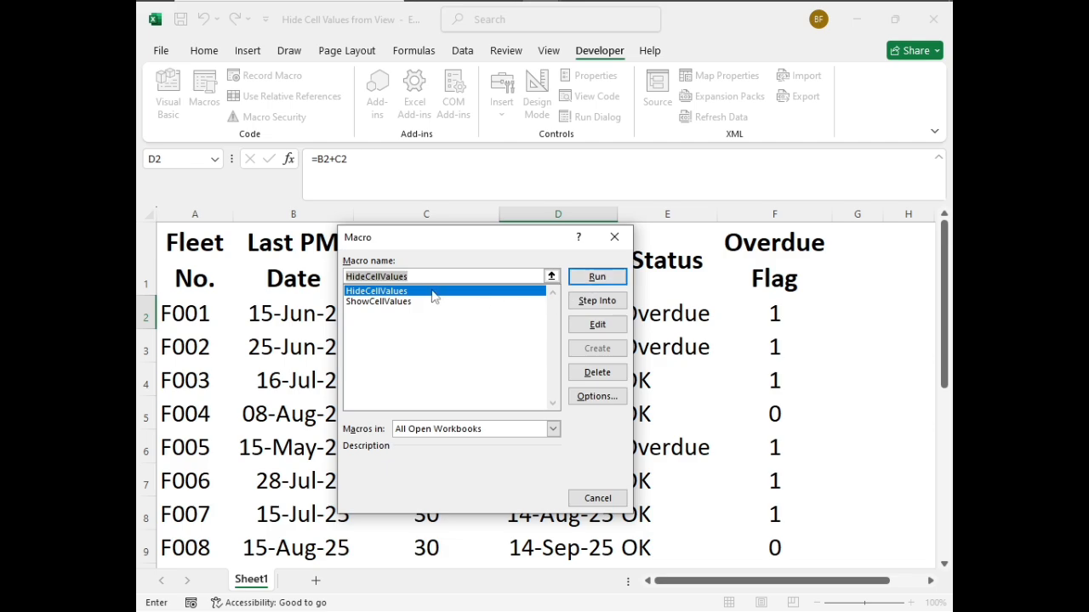
{"action": "left_click", "coordinate": [596, 277]}
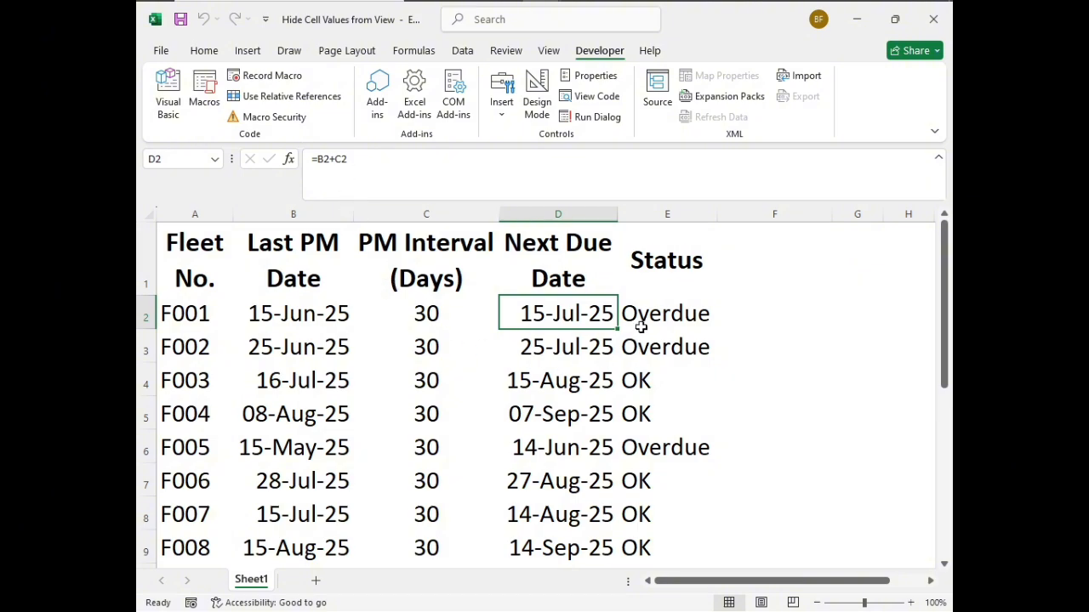
{"action": "left_click", "coordinate": [745, 317]}
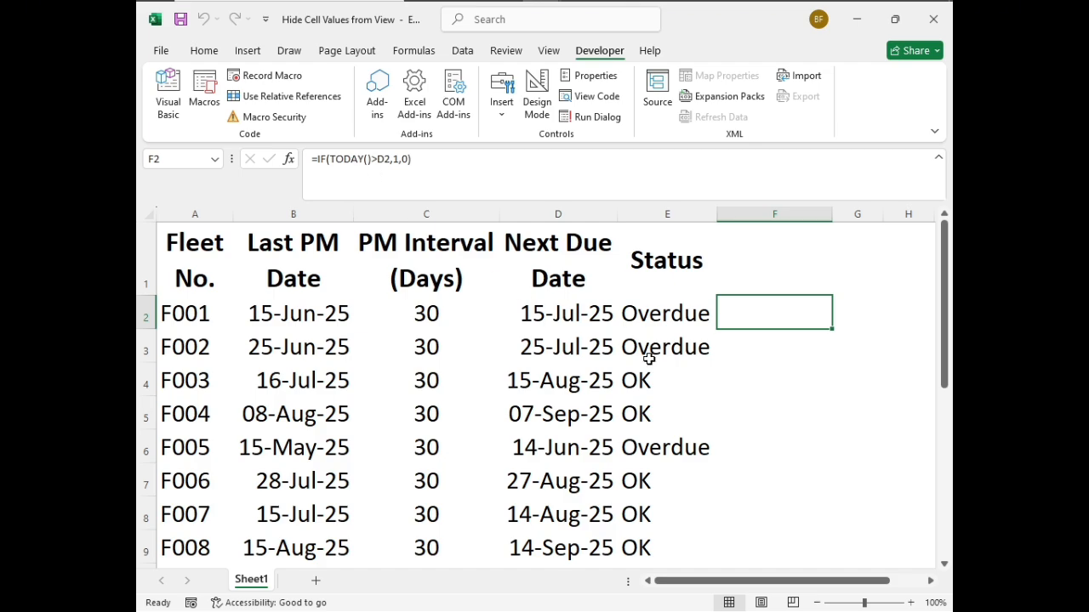
{"action": "key", "text": "Down"}
{"action": "key", "text": "Down"}
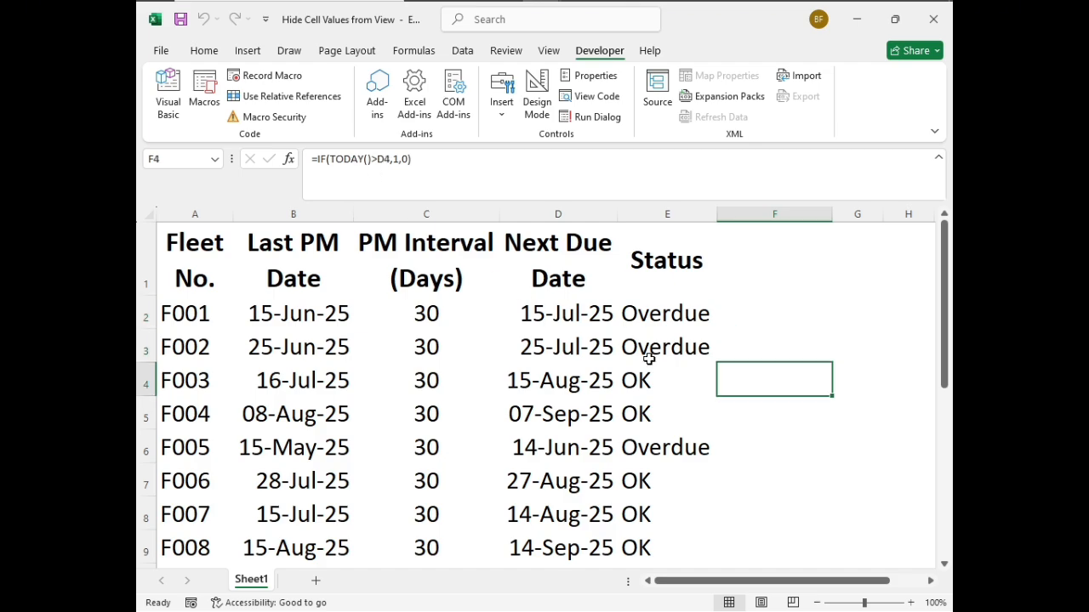
Run the ShowCellValues macro to bring back the Overdue Flag column's values
{"action": "left_click", "coordinate": [202, 92]}
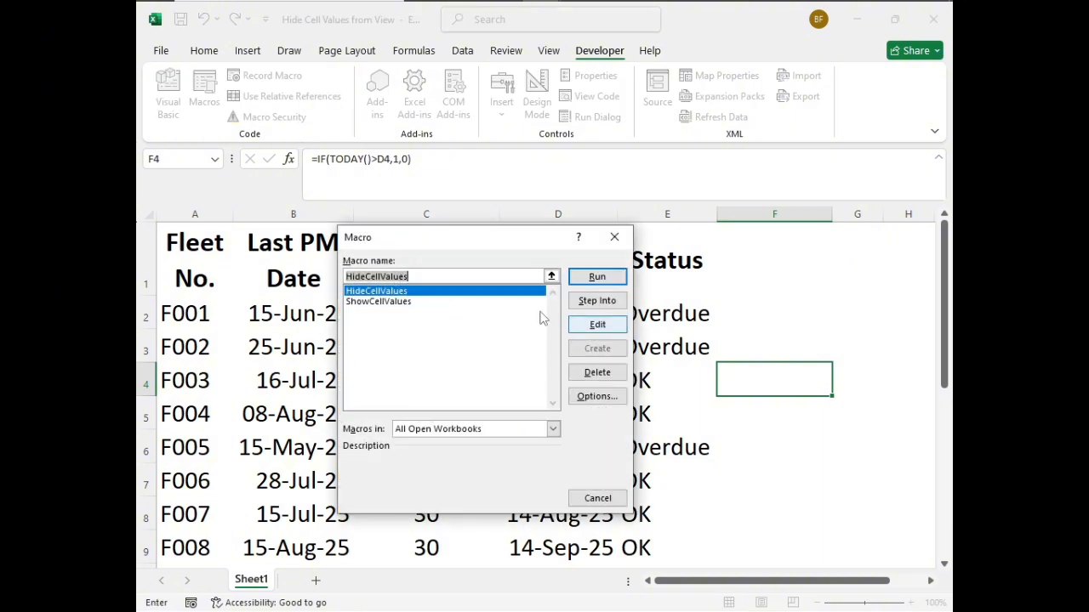
{"action": "left_click", "coordinate": [374, 302]}
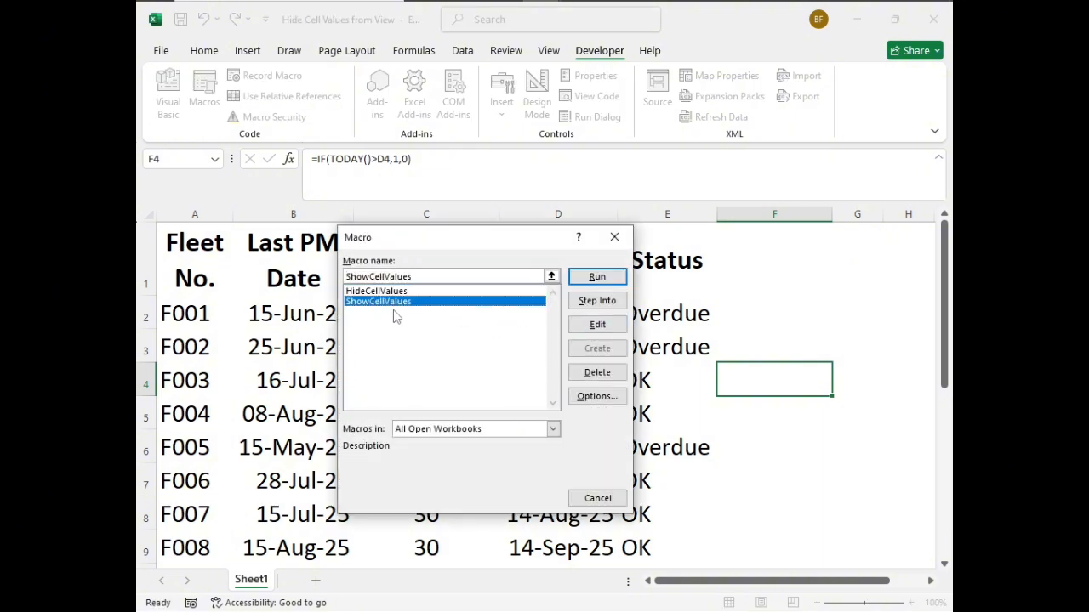
{"action": "left_click", "coordinate": [587, 281]}
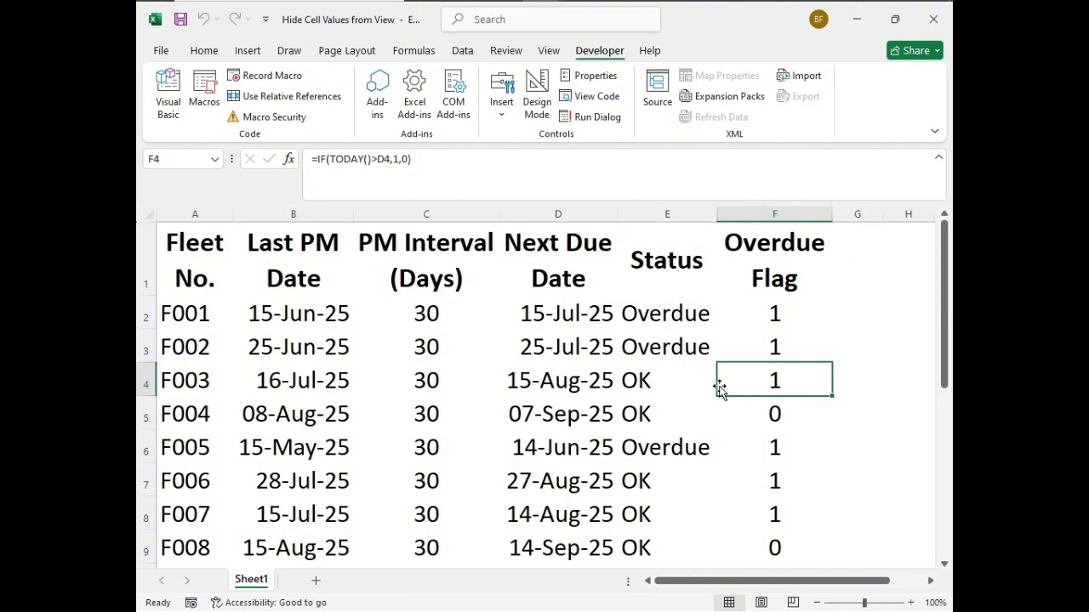
Assign Ctrl+h as the shortcut key of the HideCellValues macro in its macro options
{"action": "left_click", "coordinate": [205, 92]}
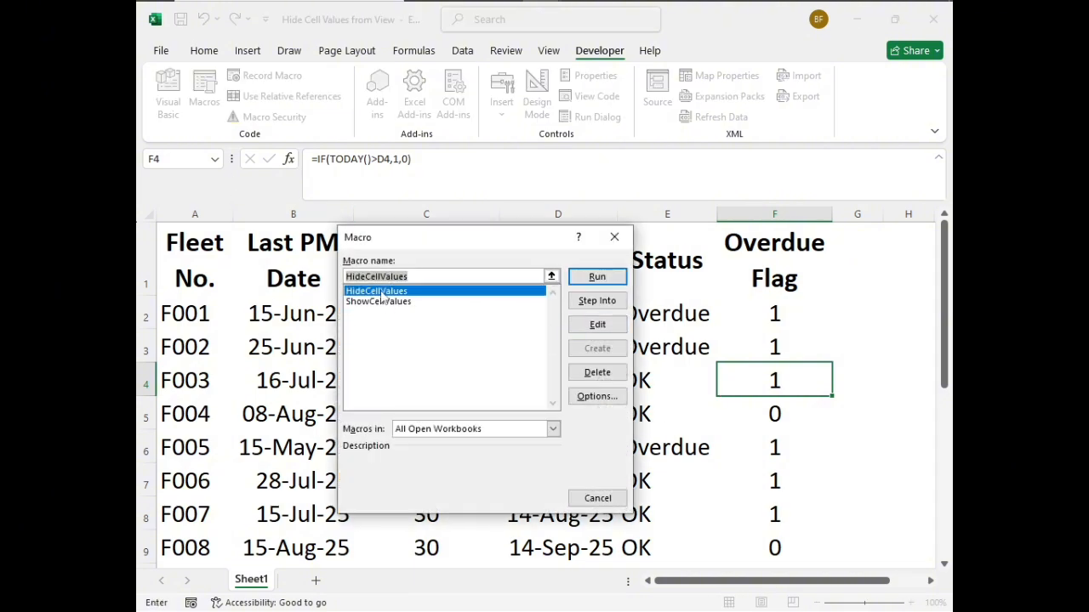
{"action": "left_click", "coordinate": [597, 397]}
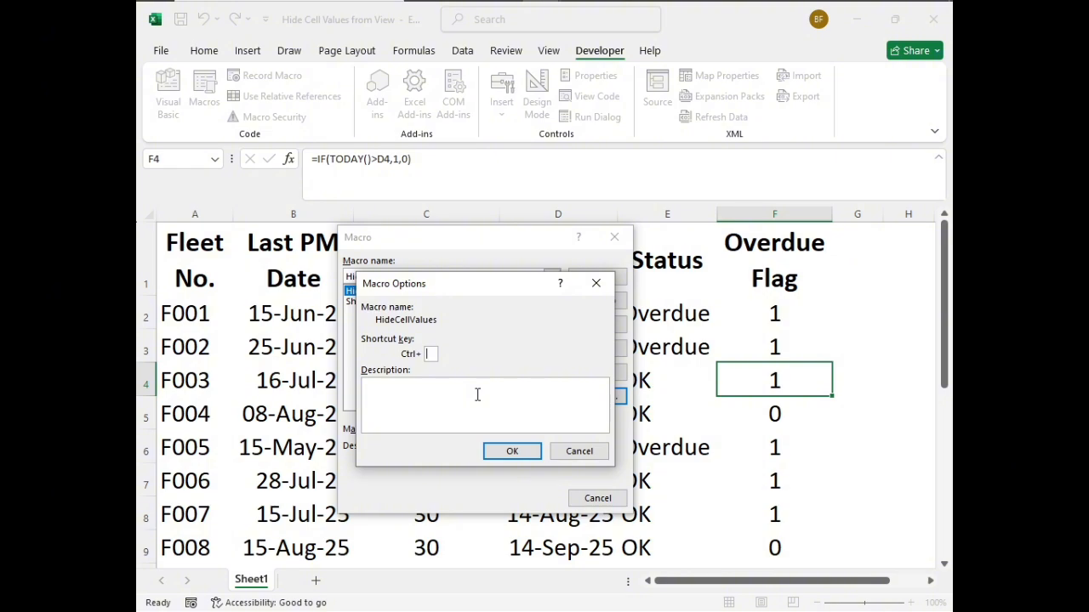
{"action": "type", "text": "h"}
{"action": "left_click", "coordinate": [496, 452]}
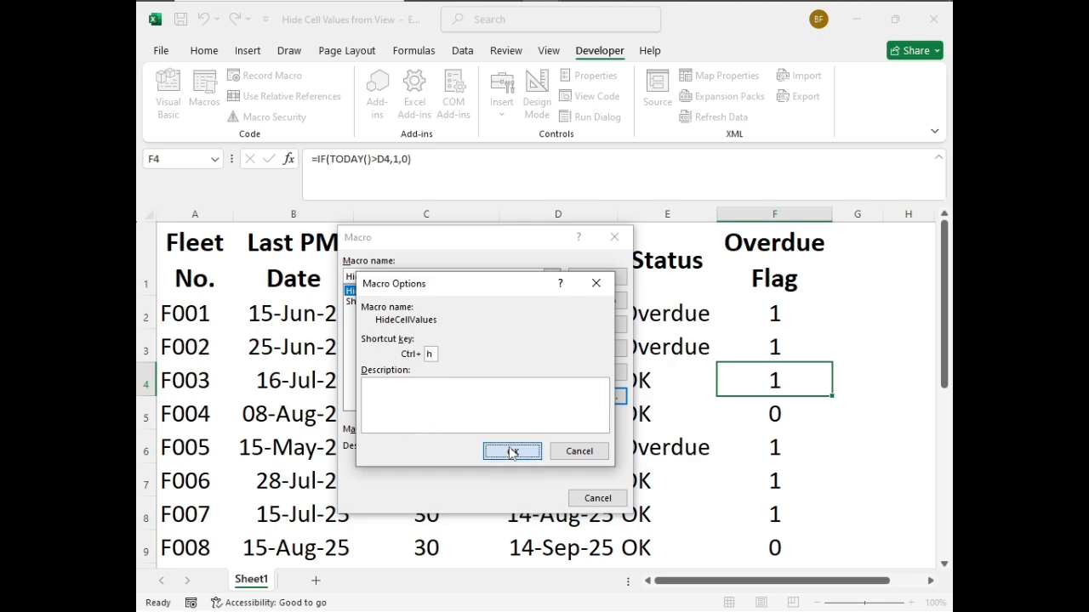
Assign Ctrl+s as the shortcut key of the ShowCellValues macro and close the macro list
{"action": "left_click", "coordinate": [383, 302]}
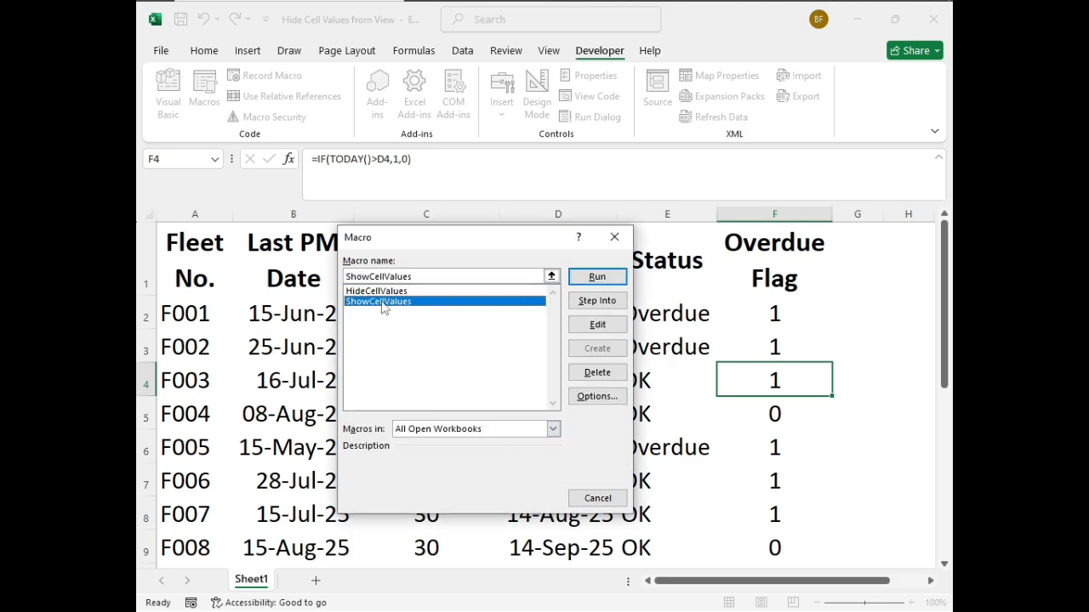
{"action": "left_click", "coordinate": [597, 396]}
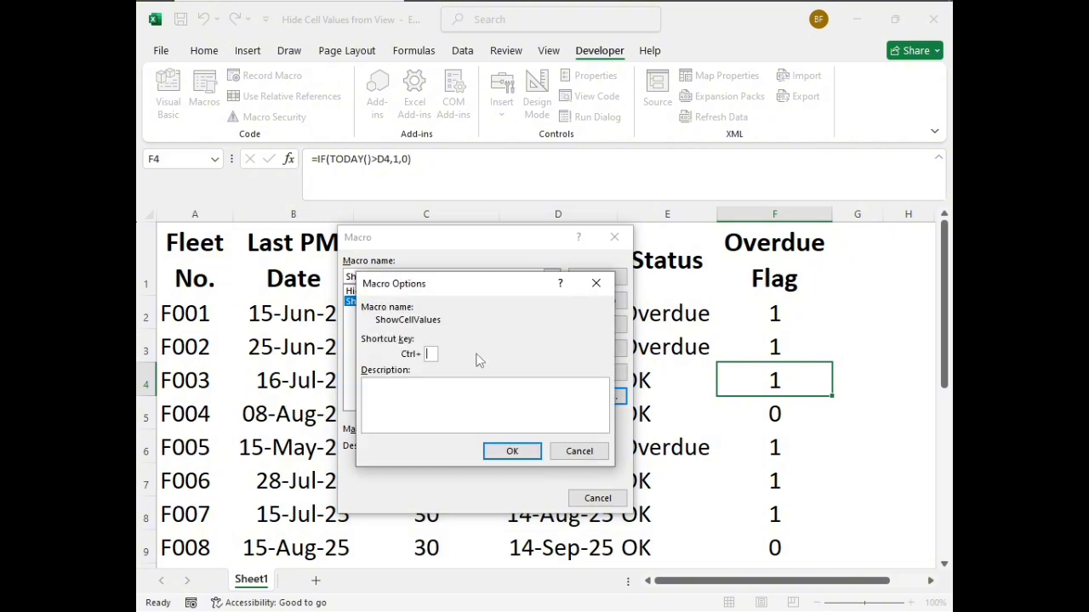
{"action": "type", "text": "s"}
{"action": "left_click", "coordinate": [515, 451]}
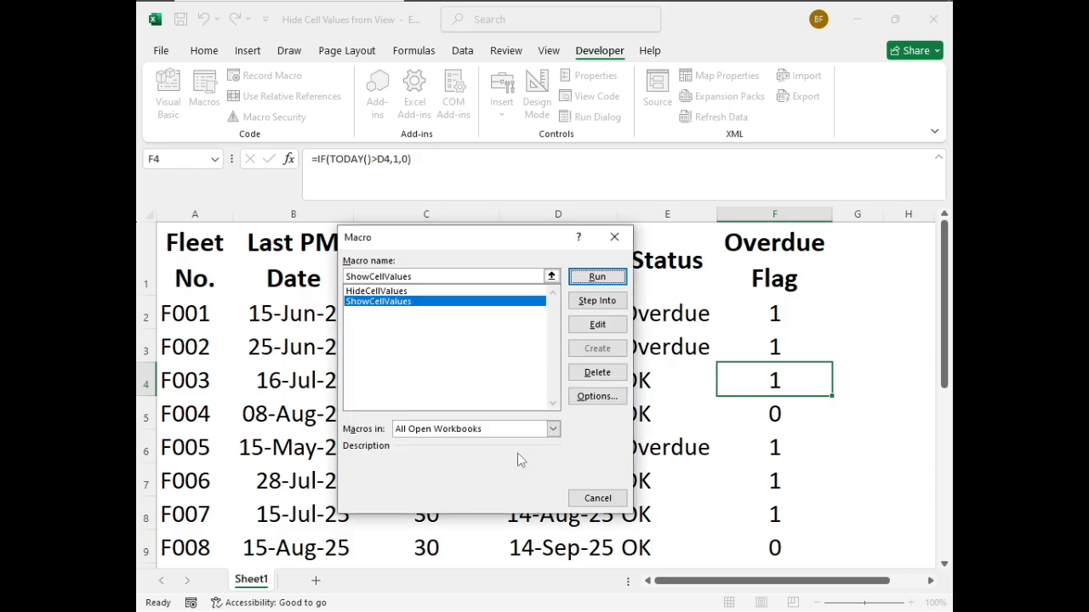
{"action": "left_click", "coordinate": [596, 499]}
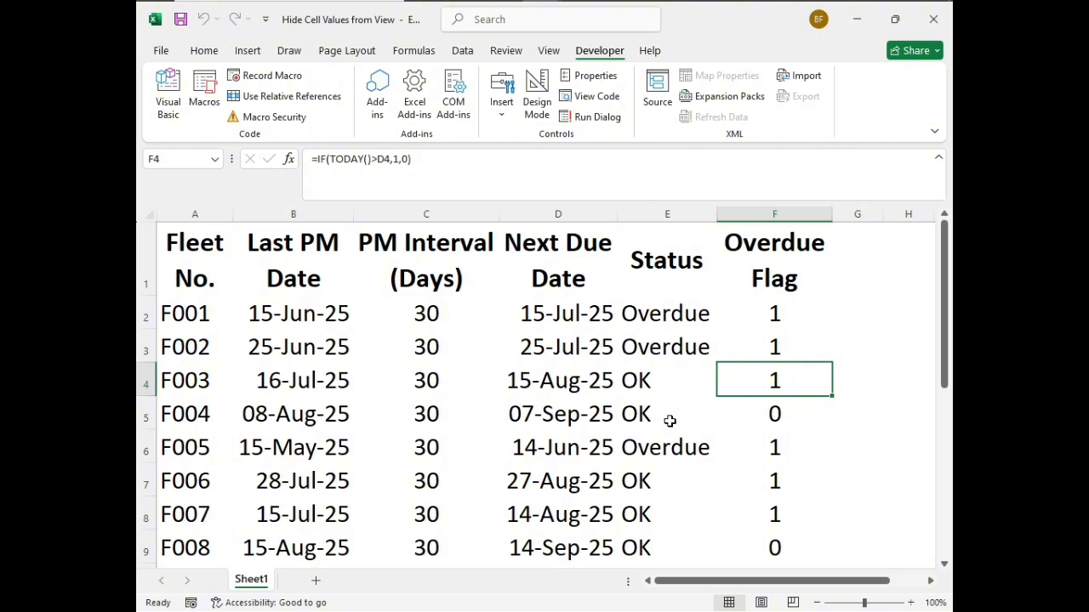
Test the assigned macro shortcuts by alternately hiding and showing the Overdue Flag values three times, ending with them shown
{"action": "key", "text": "ctrl+shift+h"}
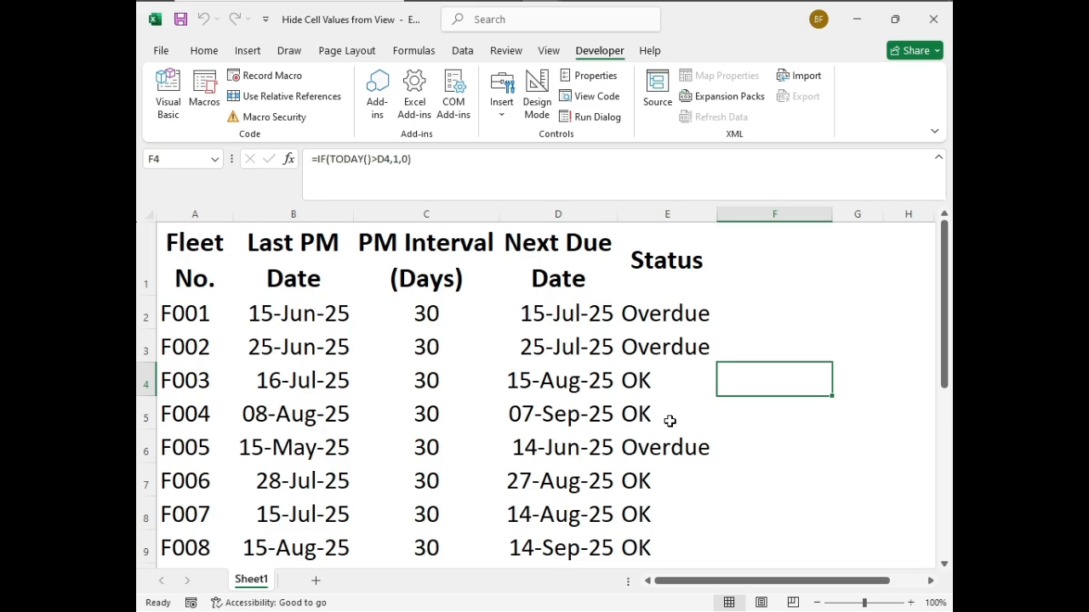
{"action": "key", "text": "ctrl+shift+u"}
{"action": "key", "text": "ctrl+shift+h"}
{"action": "key", "text": "ctrl+shift+u"}
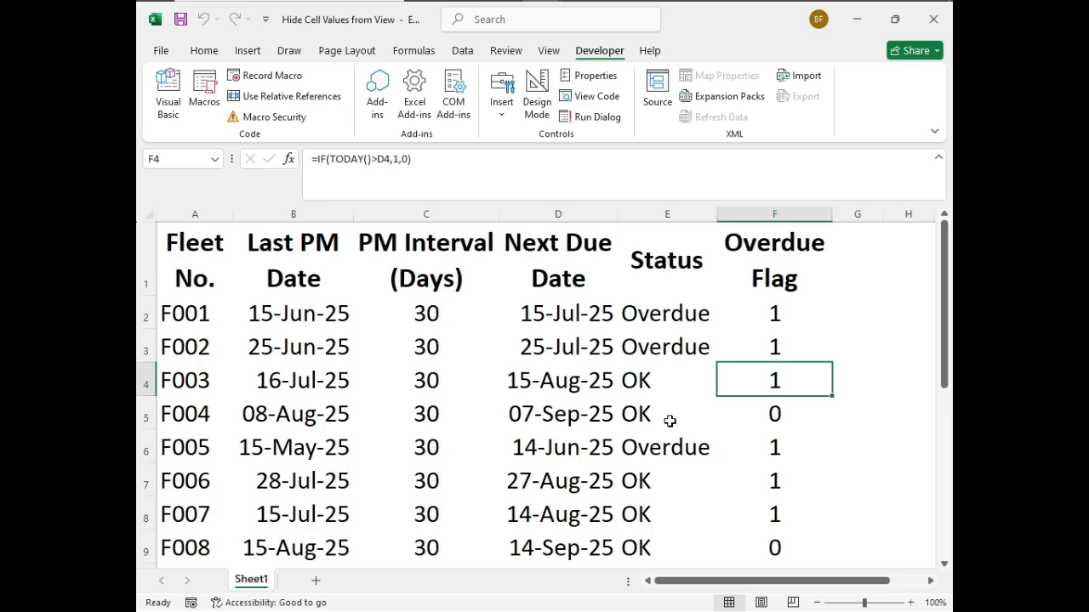
{"action": "key", "text": "ctrl+shift+h"}
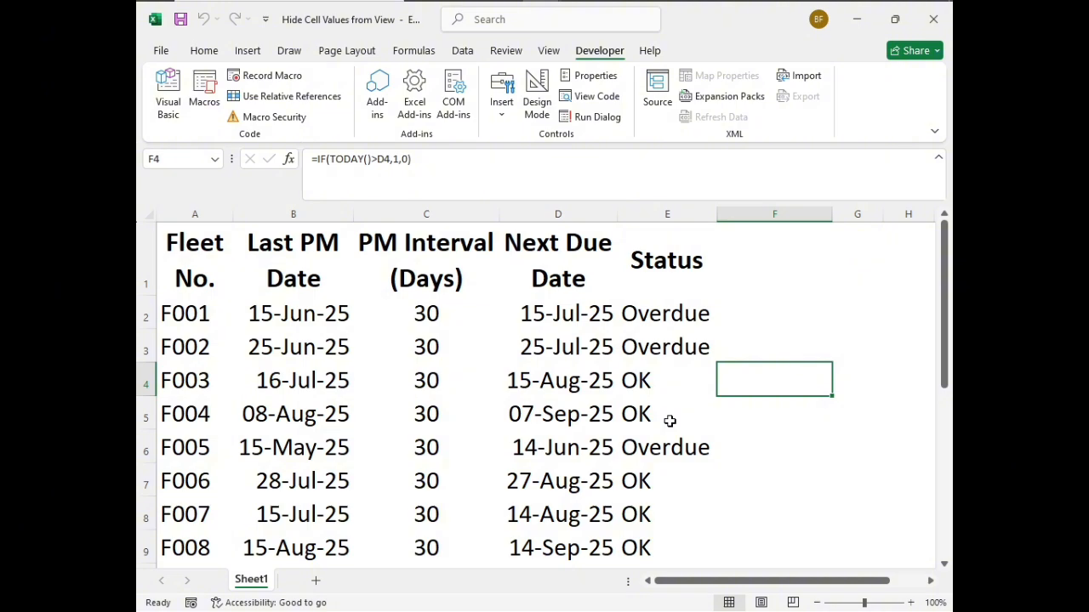
{"action": "key", "text": "ctrl+shift+u"}
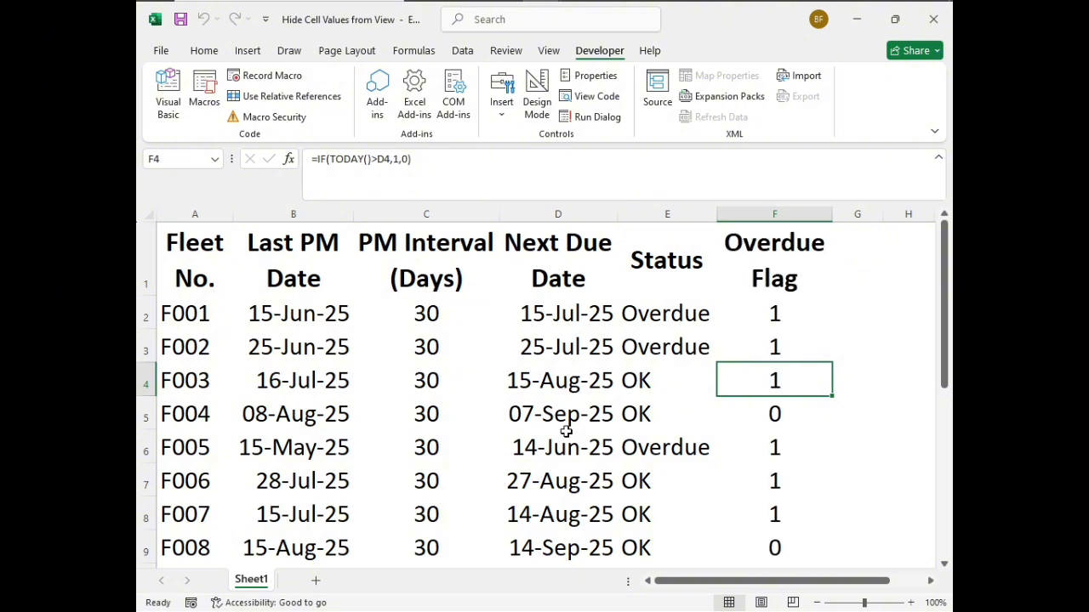